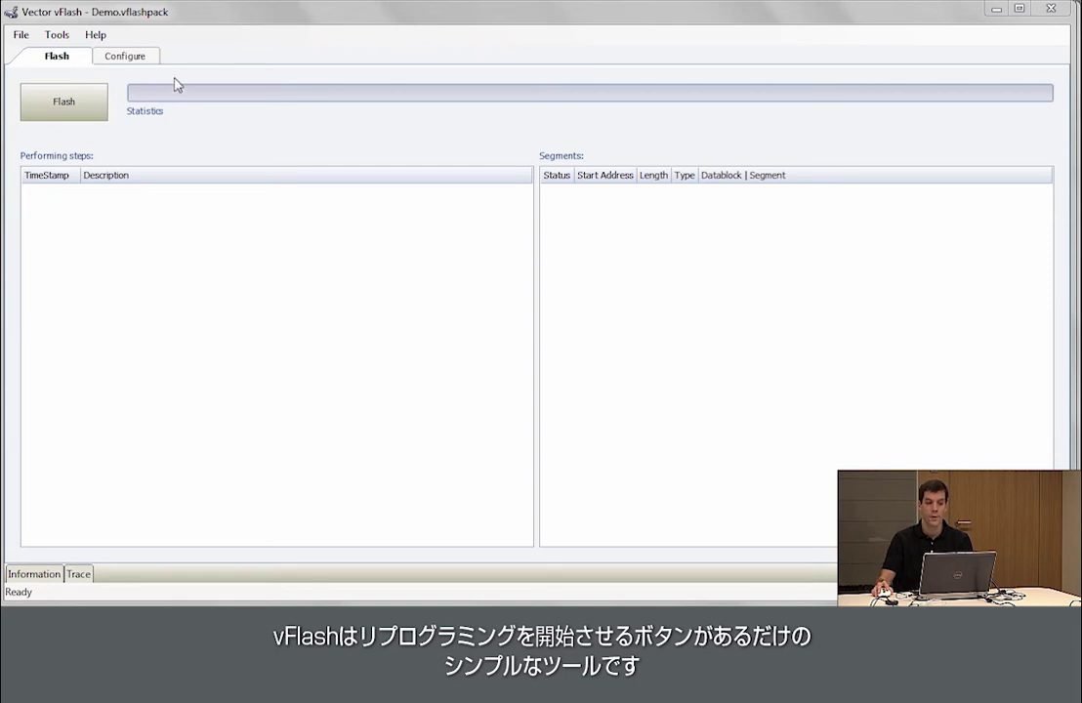
# Review Demo.vflashpack's configuration, communication and data settings, then return to the empty Flash page
pyautogui.click(145, 63)
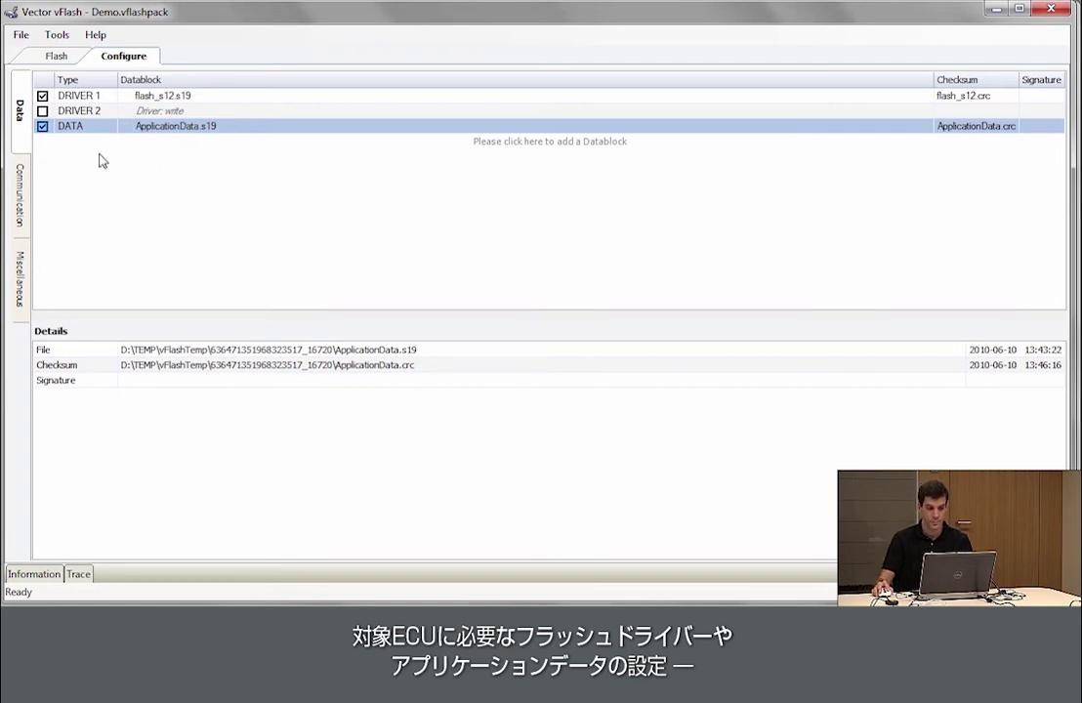
pyautogui.click(24, 172)
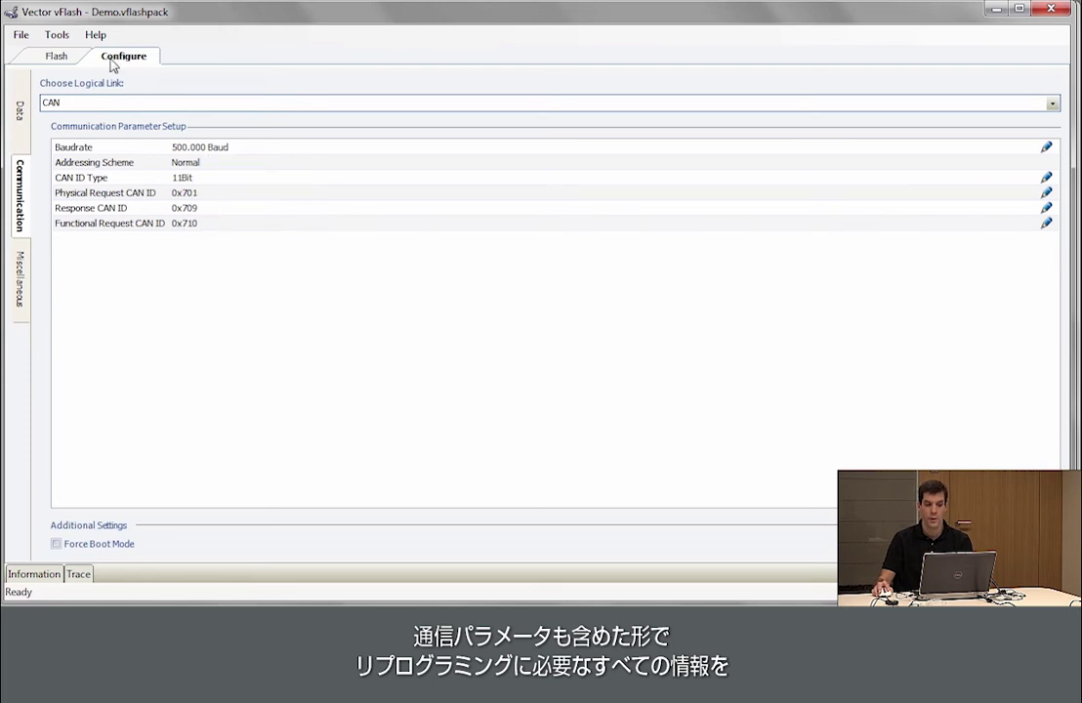
pyautogui.click(21, 109)
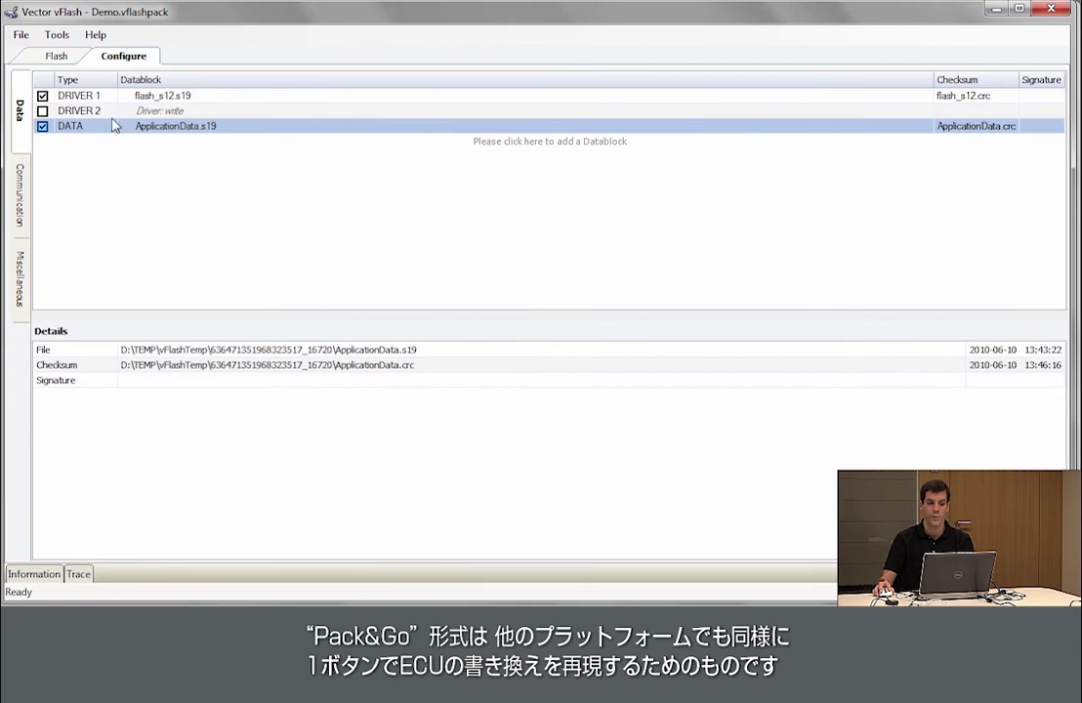
pyautogui.click(45, 56)
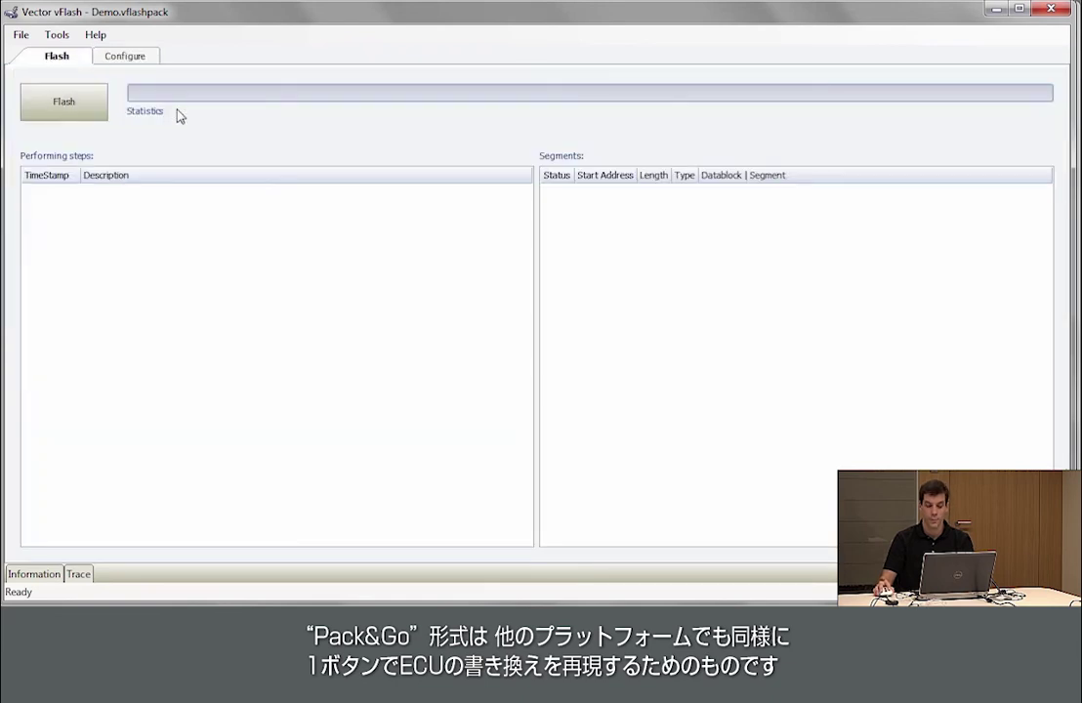
# Flash the ECU with Demo.vflashpack, transferring 103556 bytes to both segments
pyautogui.click(88, 101)
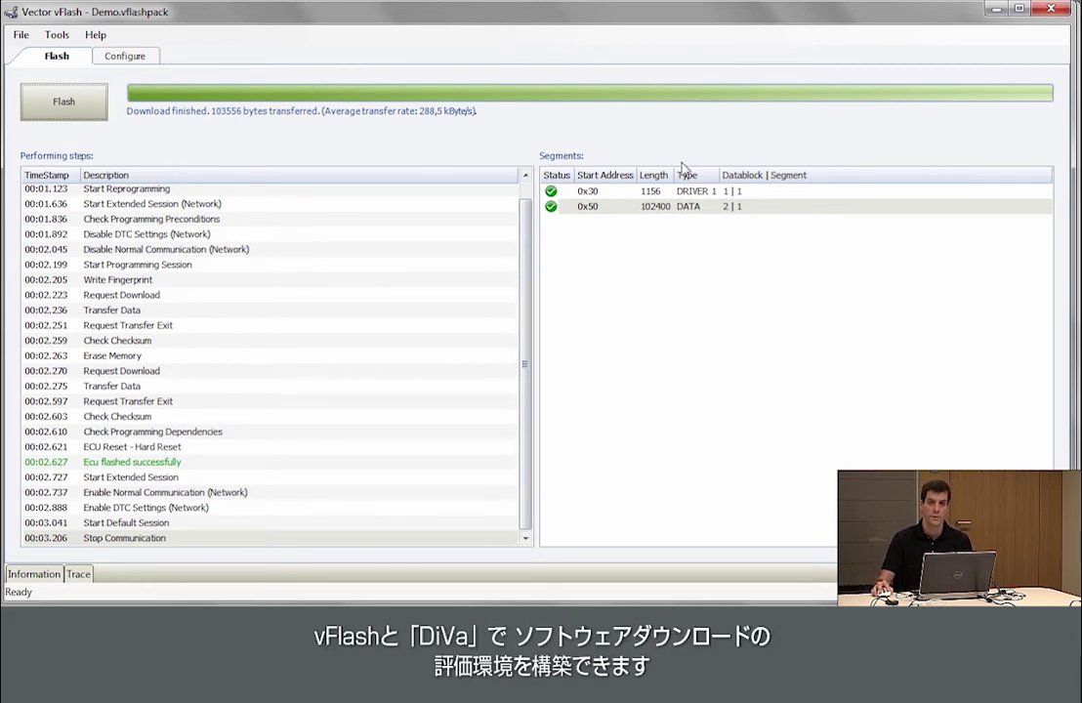
# Minimize vFlash and set DiVa's Download ECU Software to D:\_DownloadTests\Demo.vflashpack
pyautogui.click(993, 12)
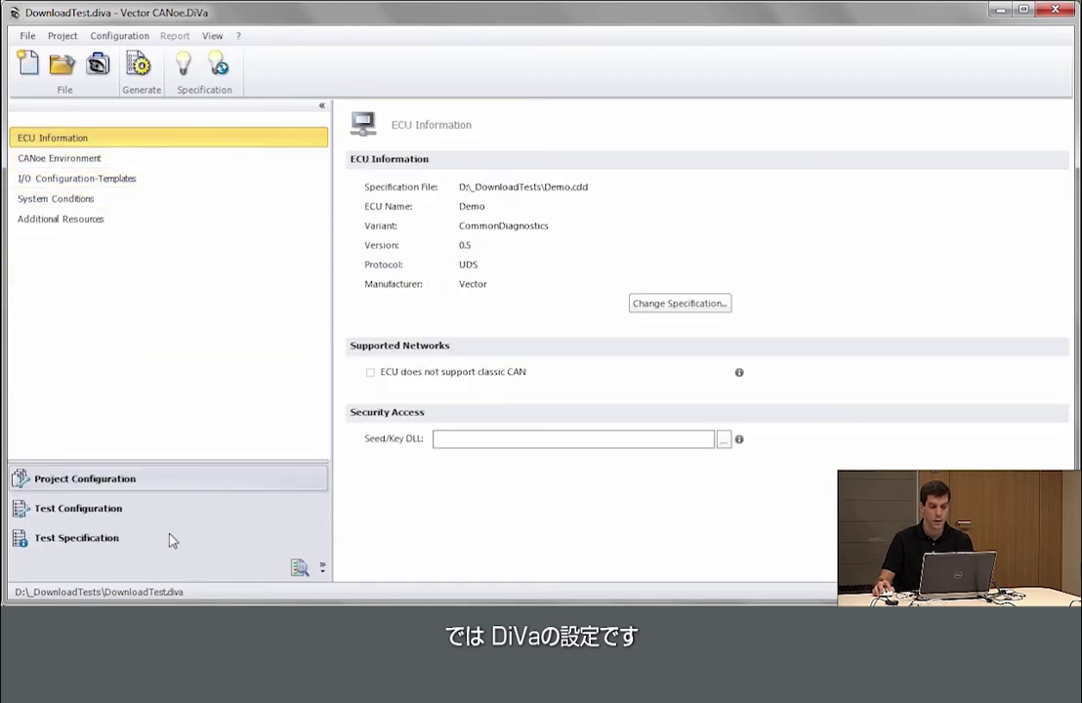
pyautogui.click(149, 509)
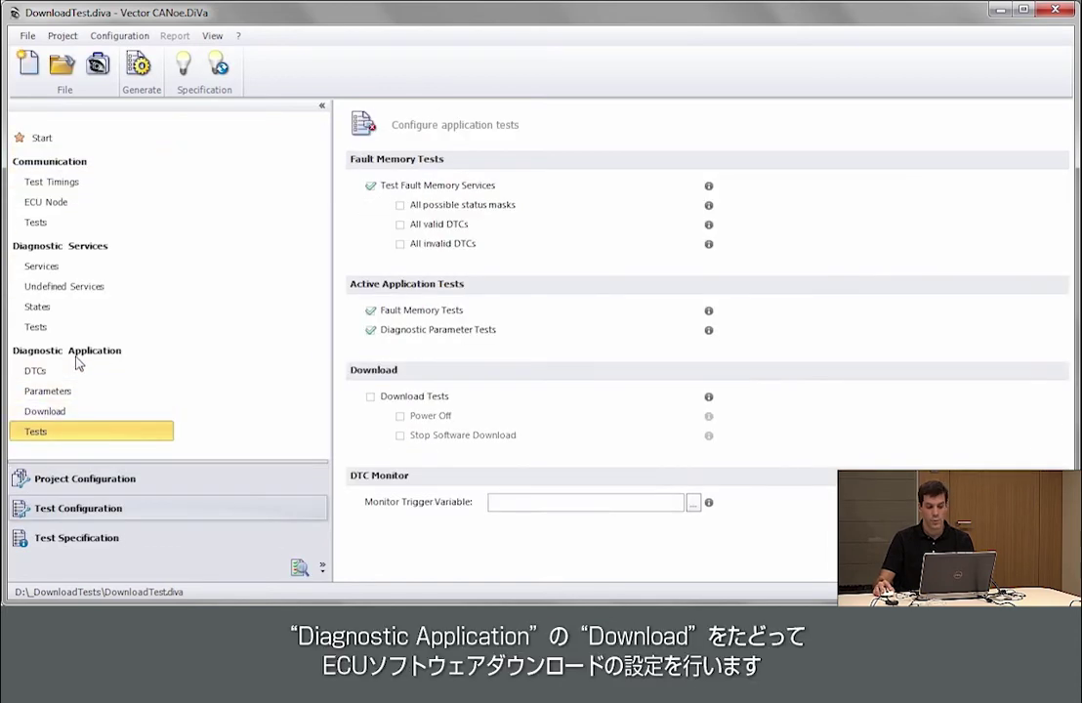
pyautogui.click(43, 413)
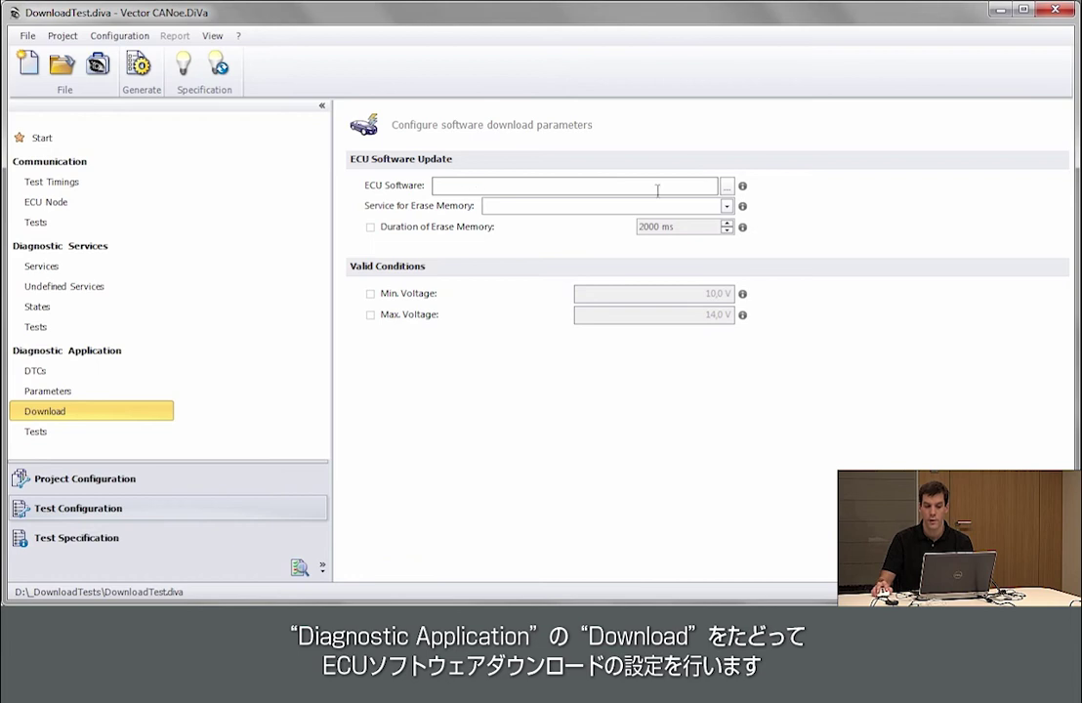
pyautogui.click(726, 185)
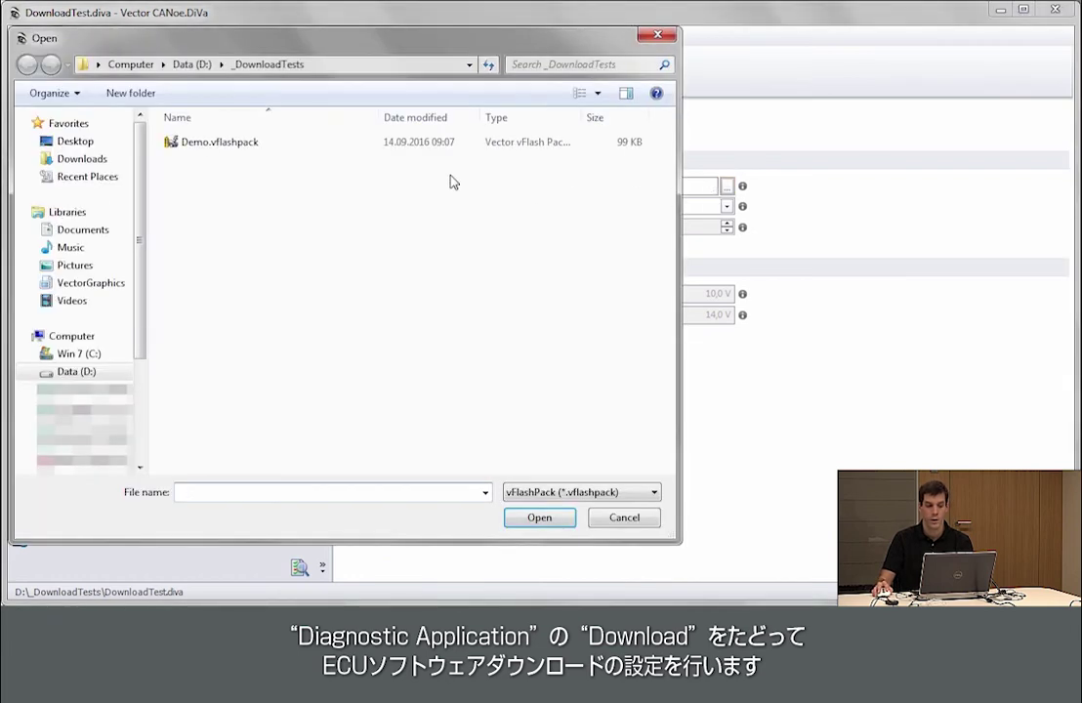
pyautogui.click(244, 143)
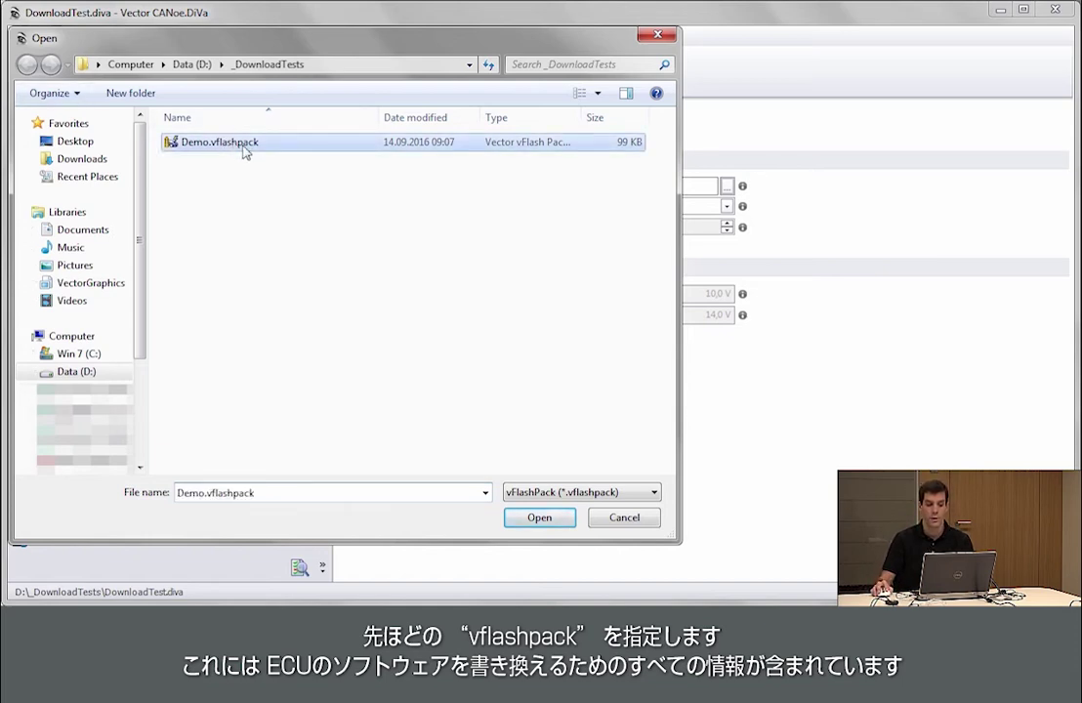
pyautogui.click(566, 517)
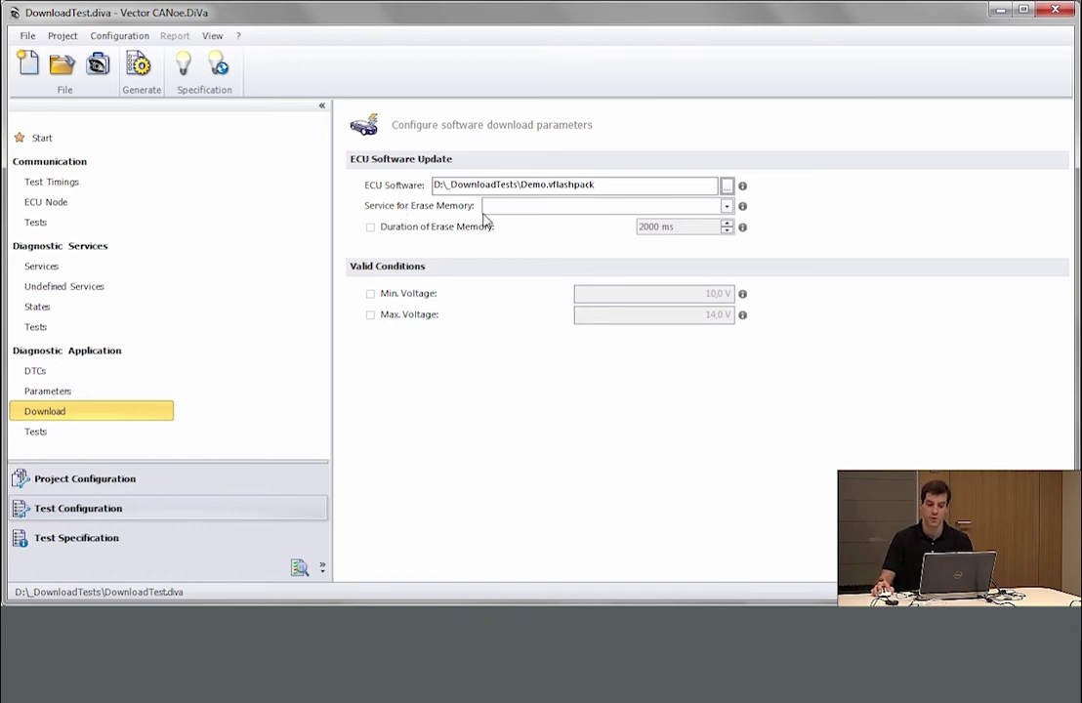
# Use Erase Memory Start-ValidRequest with 2000 ms duration, and enable the 10,0 V and 14,0 V limits
pyautogui.click(727, 206)
pyautogui.click(581, 260)
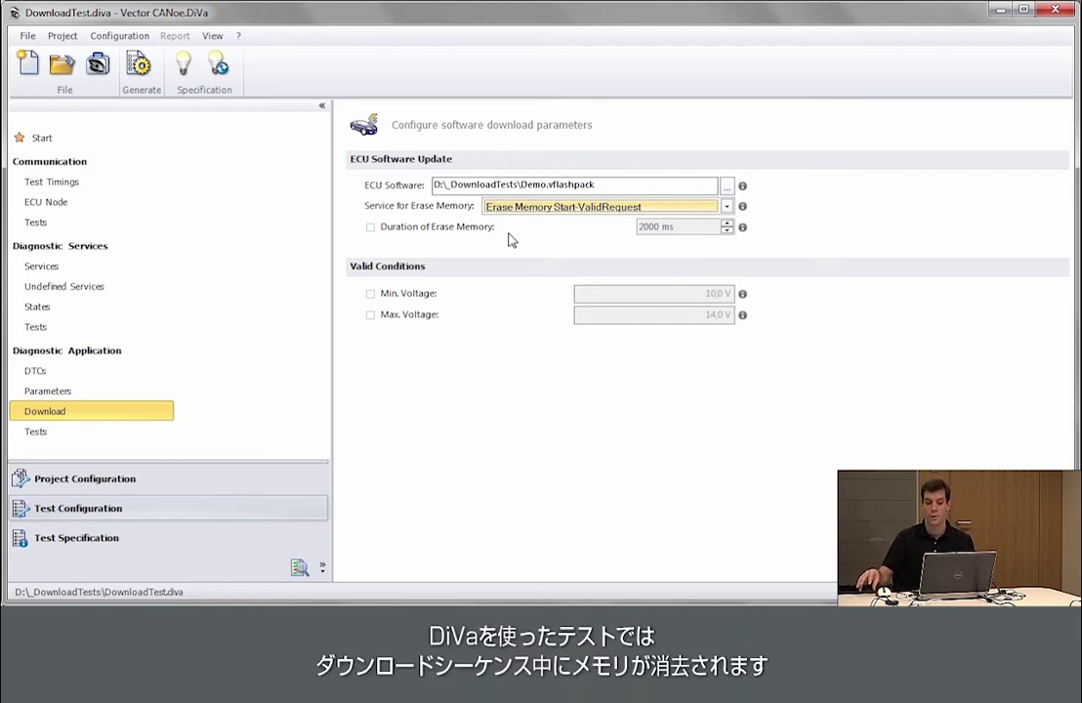
pyautogui.click(439, 228)
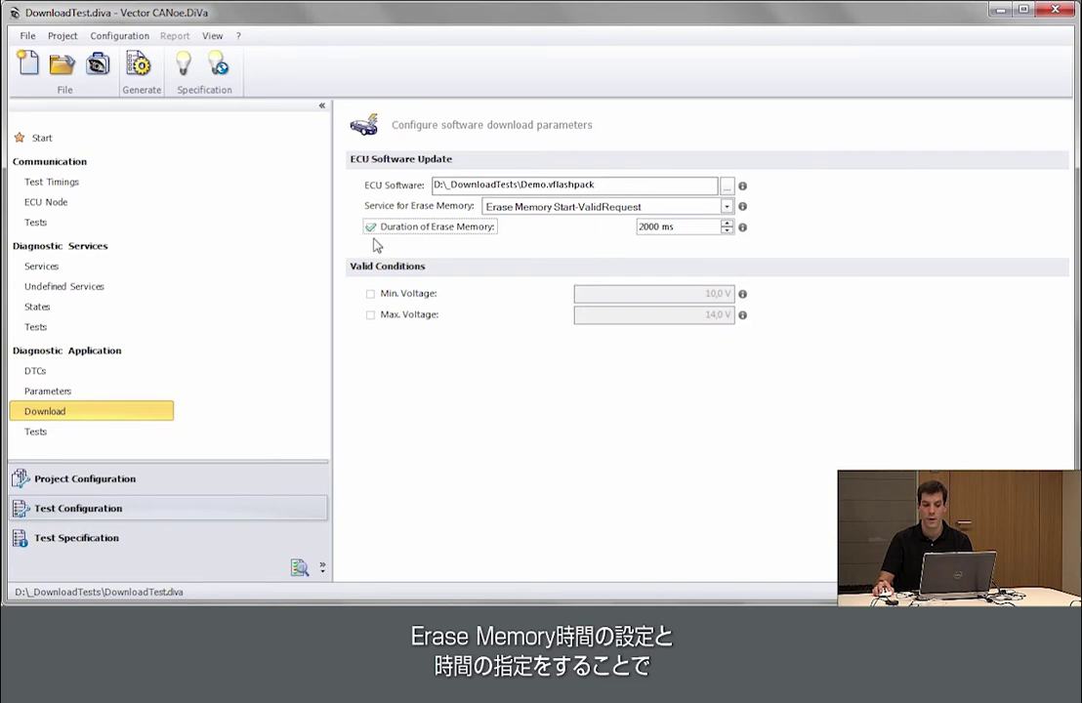
pyautogui.click(643, 225)
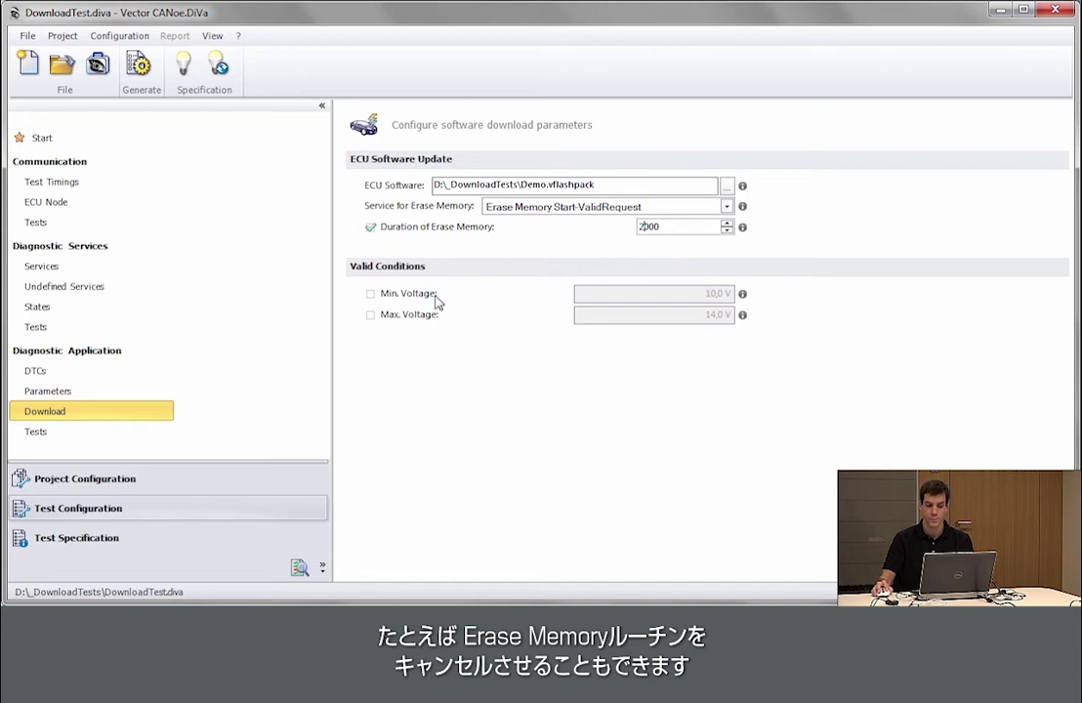
pyautogui.click(373, 295)
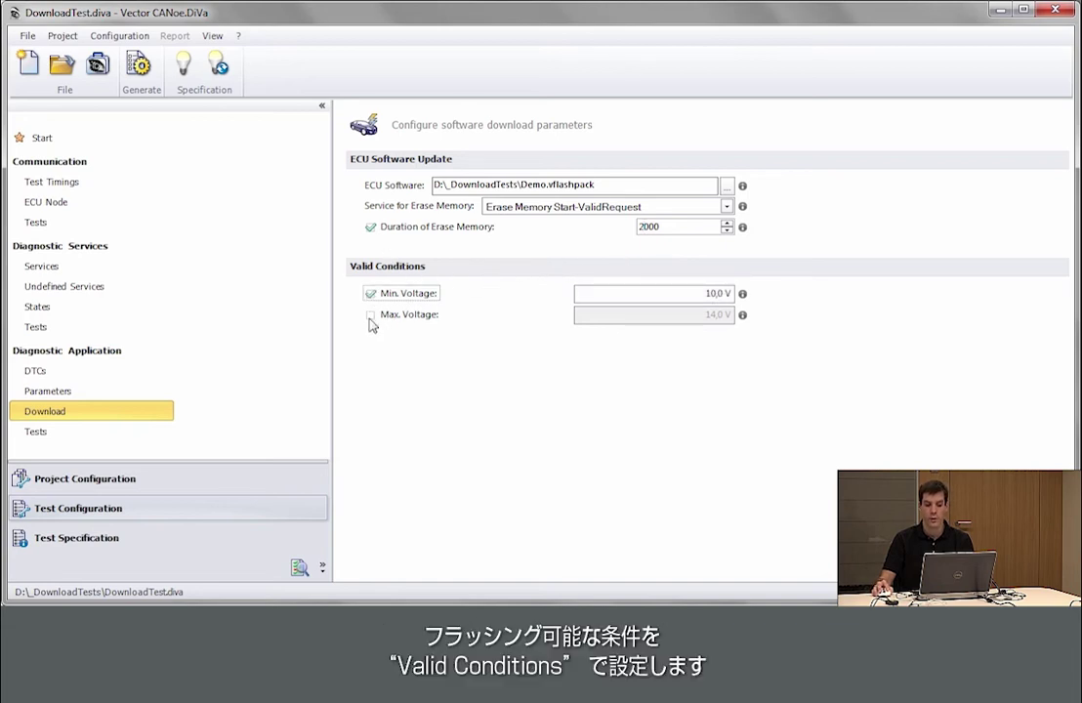
pyautogui.click(371, 315)
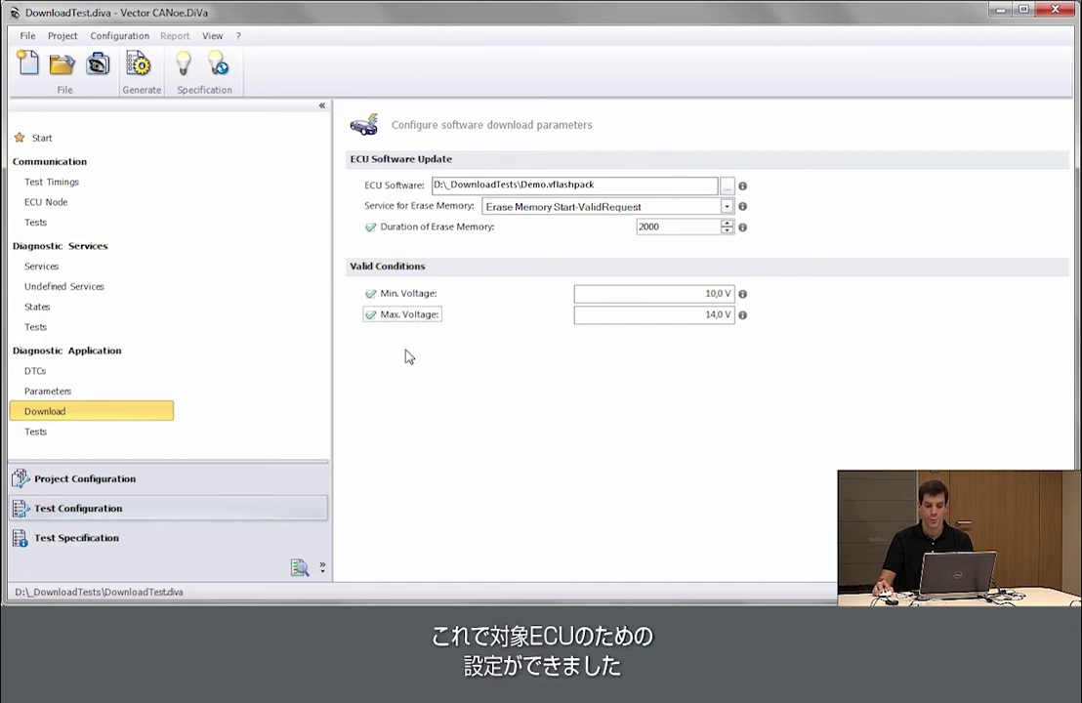
# Enable Download Tests with Power Off and Stop Software Download, then generate the 149-test environment
pyautogui.click(78, 432)
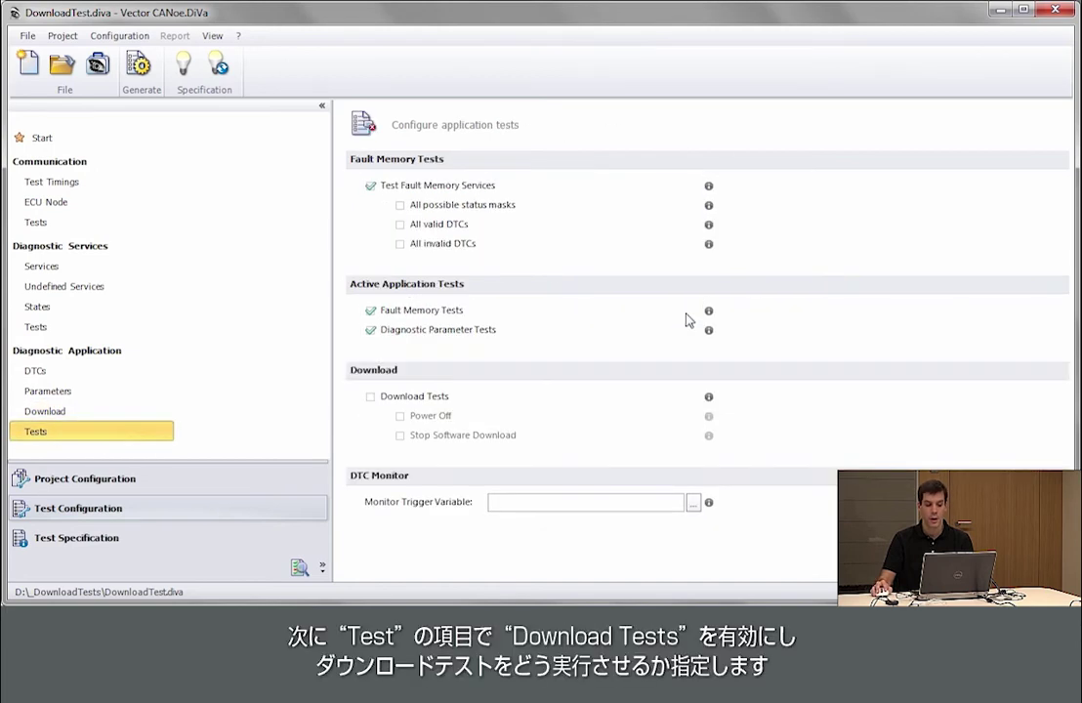
pyautogui.click(379, 400)
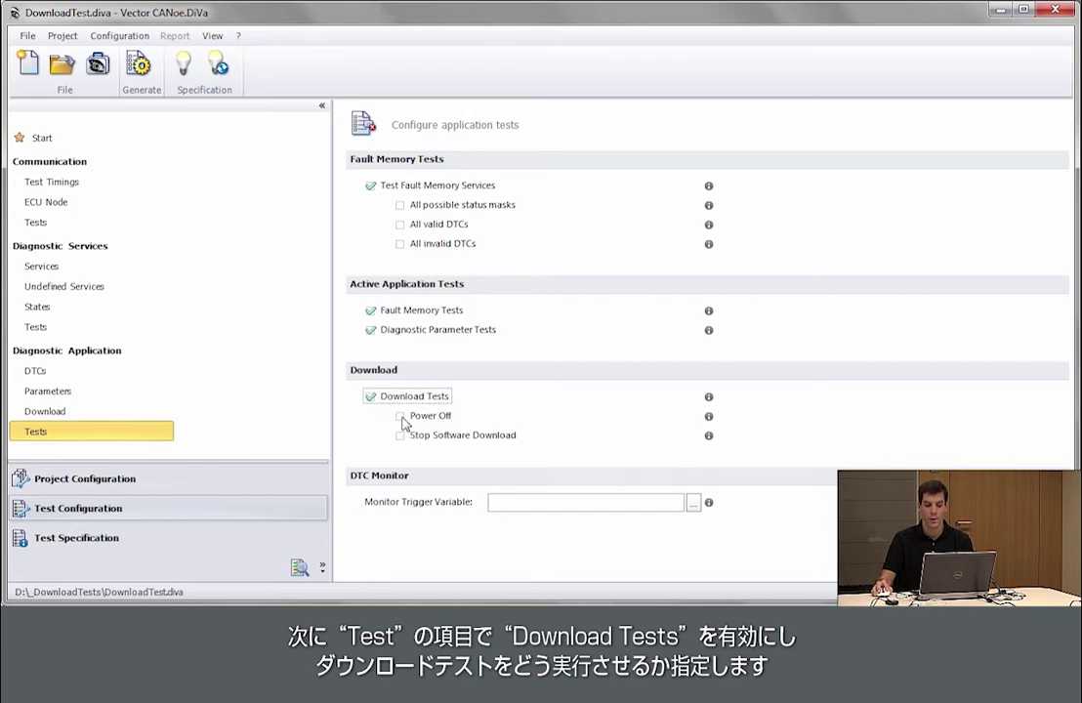
pyautogui.click(403, 420)
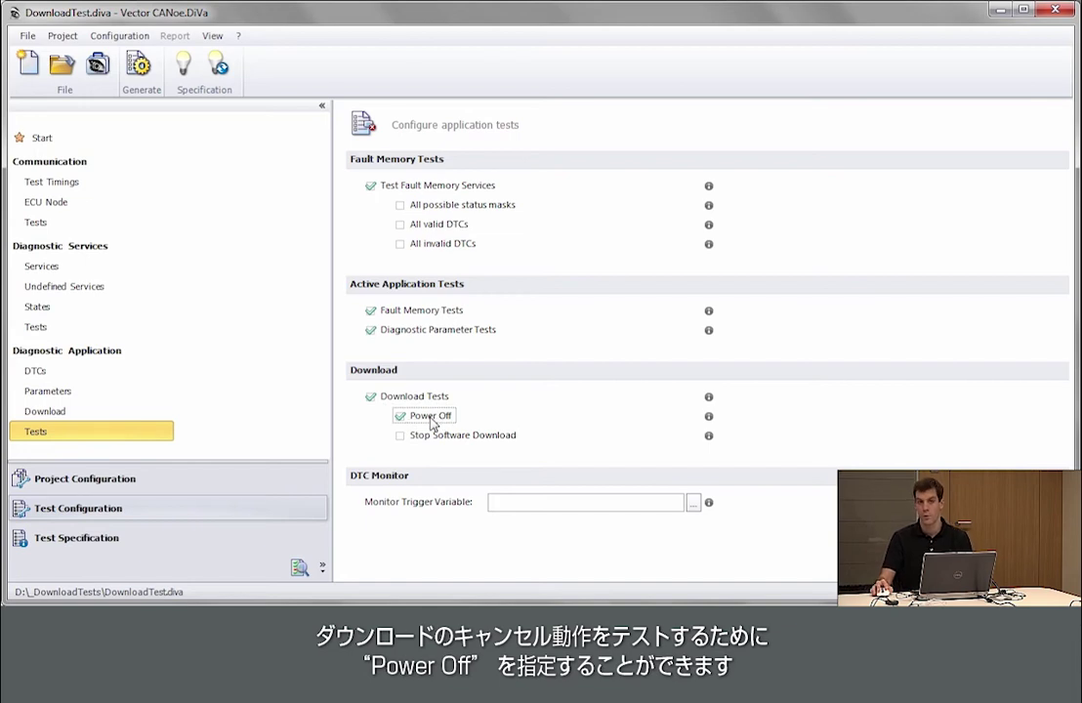
pyautogui.moveTo(432, 420)
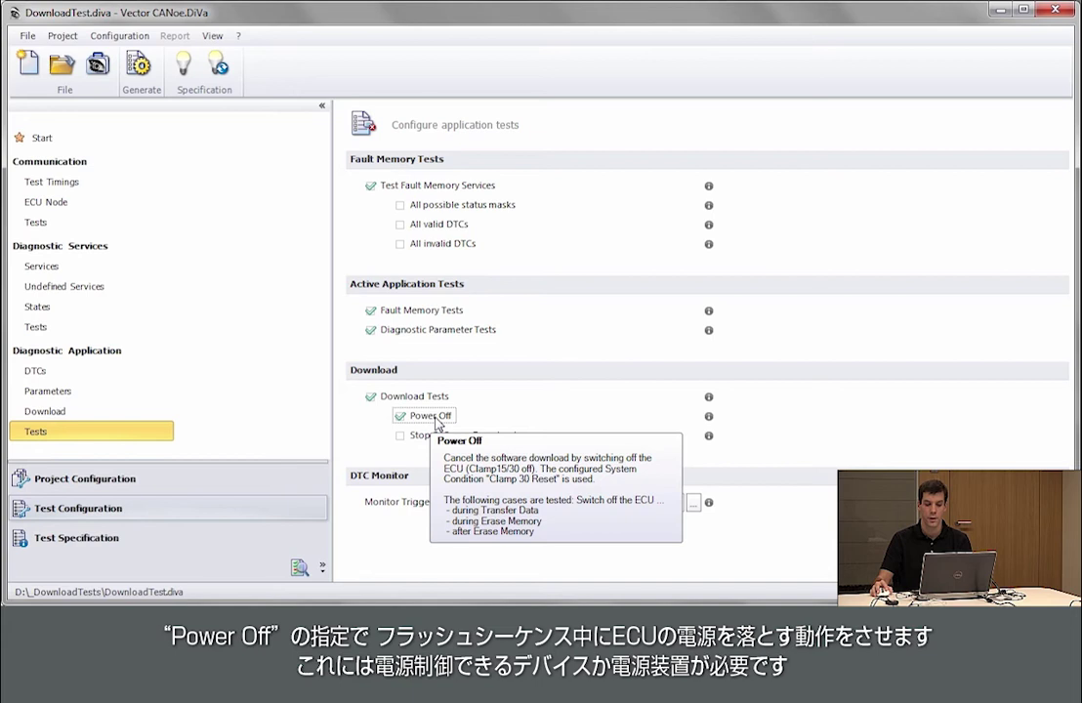
pyautogui.click(417, 436)
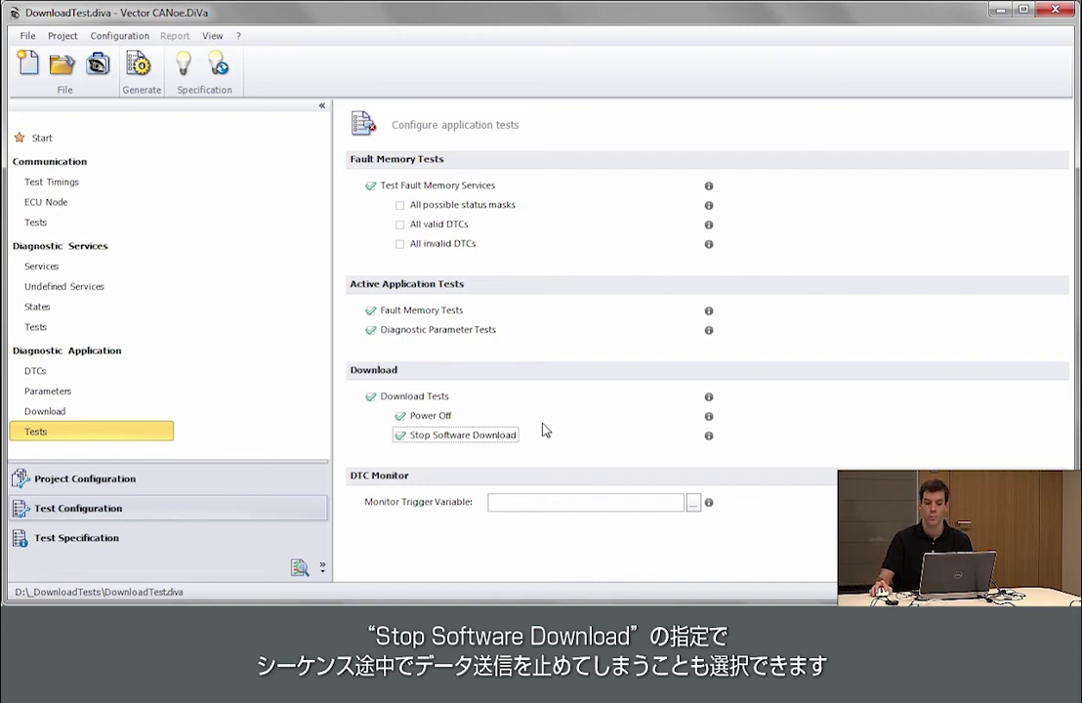
pyautogui.click(150, 75)
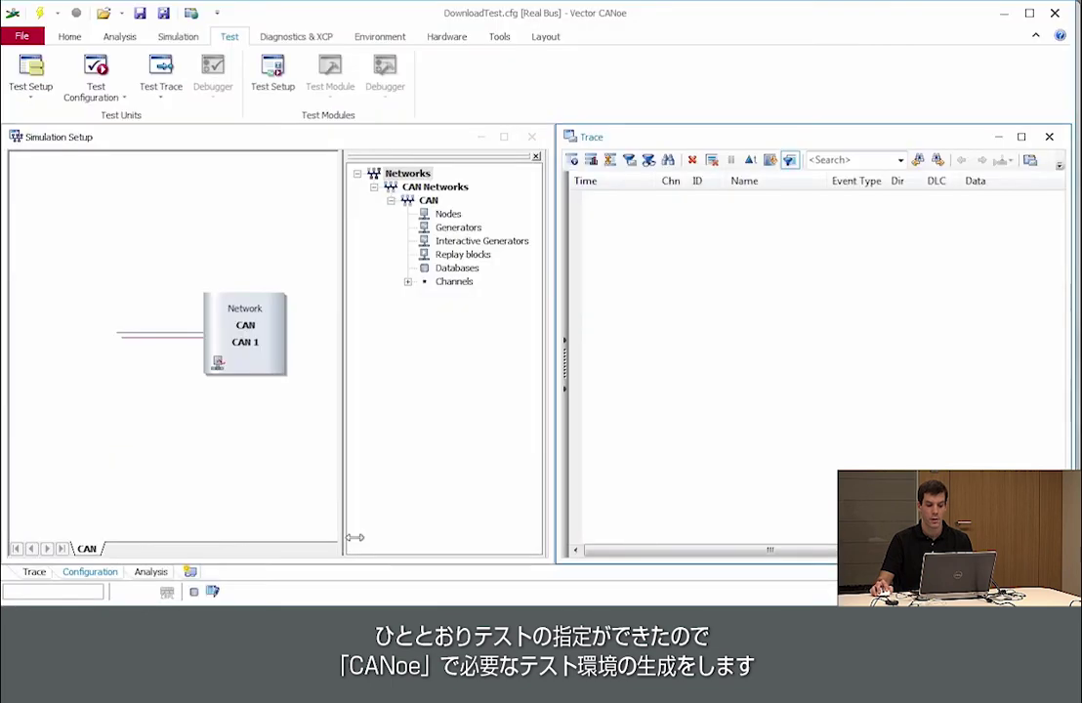
# Import the DownloadTest.diva project into CANoe
pyautogui.click(318, 39)
pyautogui.click(481, 78)
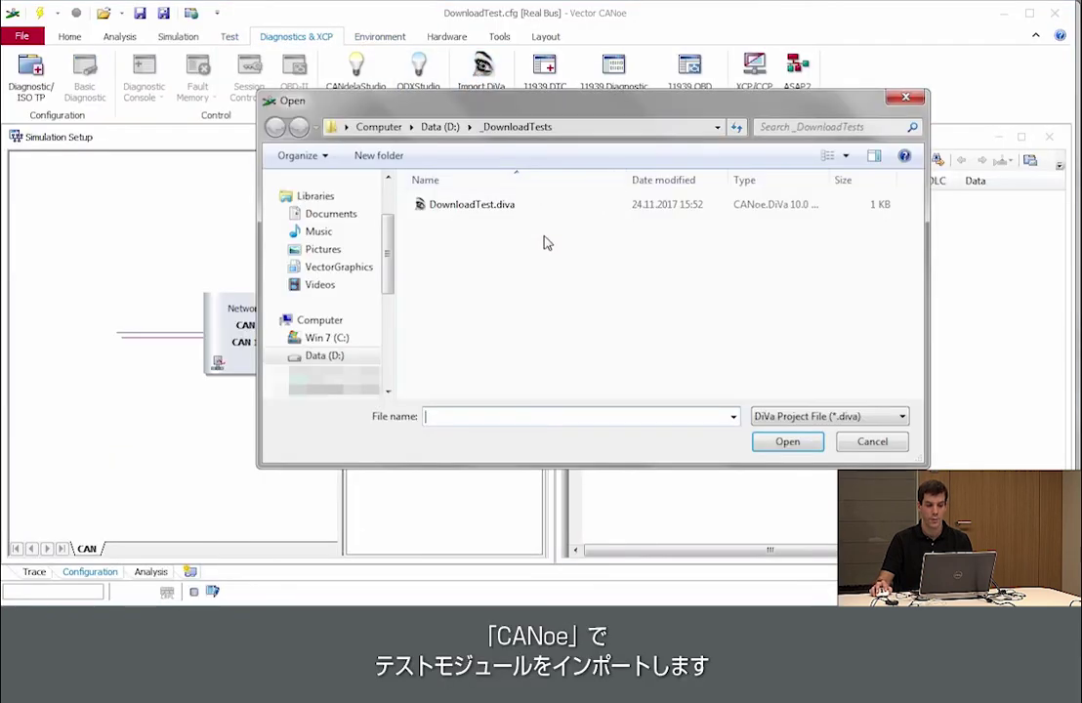
pyautogui.click(471, 204)
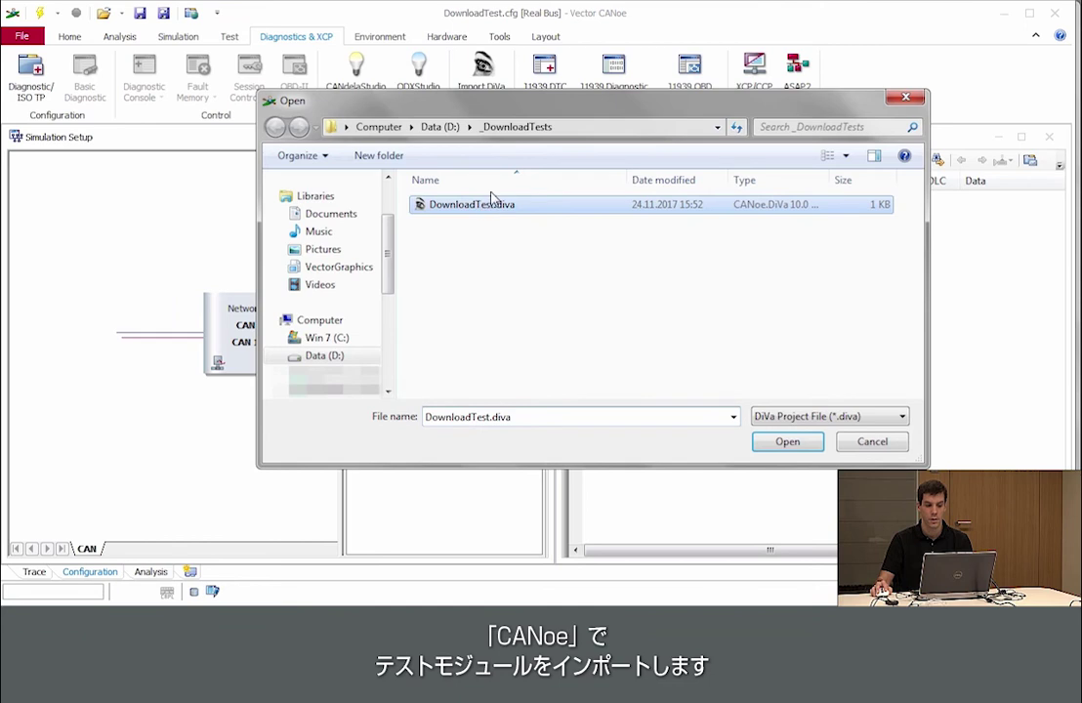
pyautogui.click(787, 441)
pyautogui.click(600, 429)
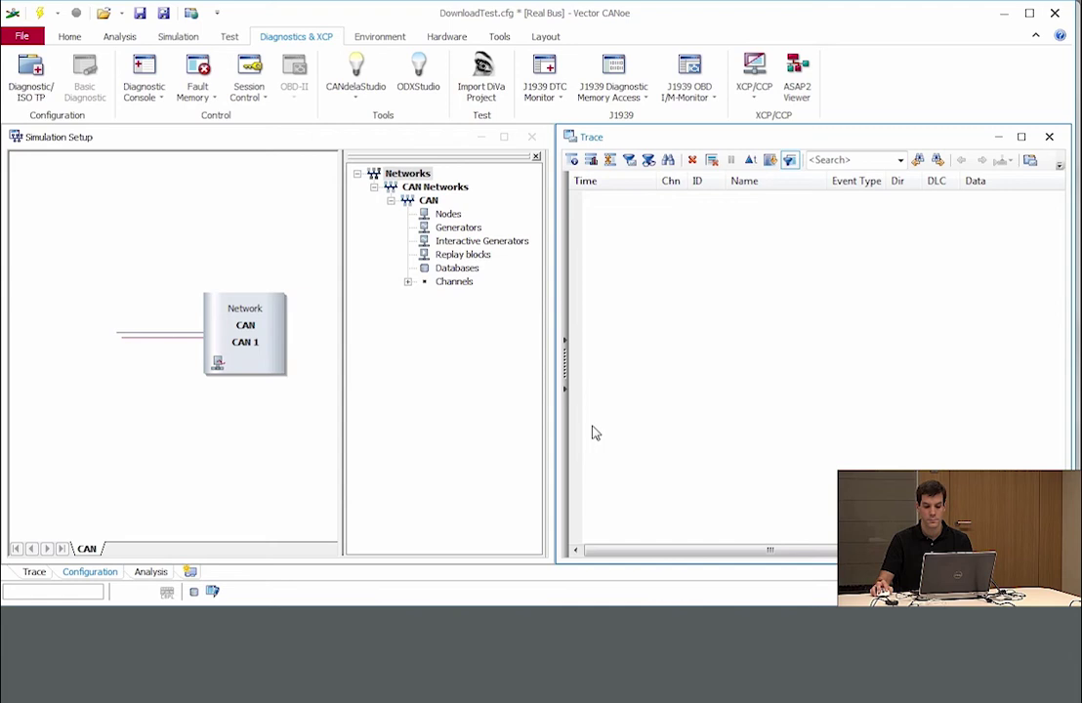
# Show the Test Setup and select the DownloadTest test module
pyautogui.click(229, 37)
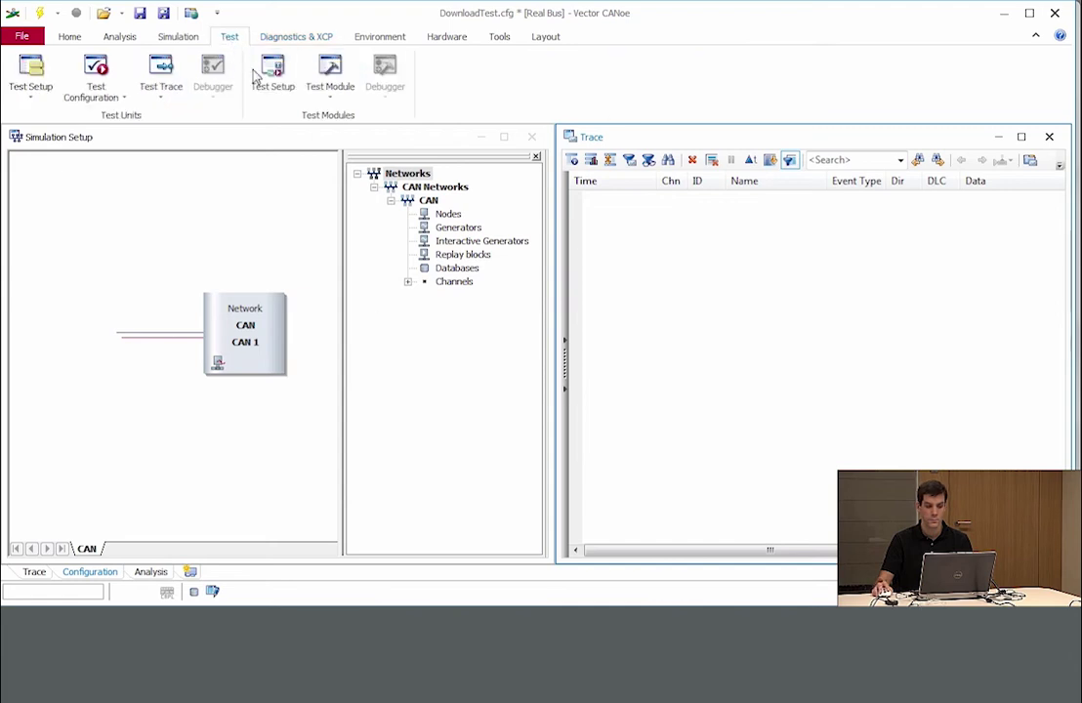
pyautogui.click(274, 84)
pyautogui.click(325, 264)
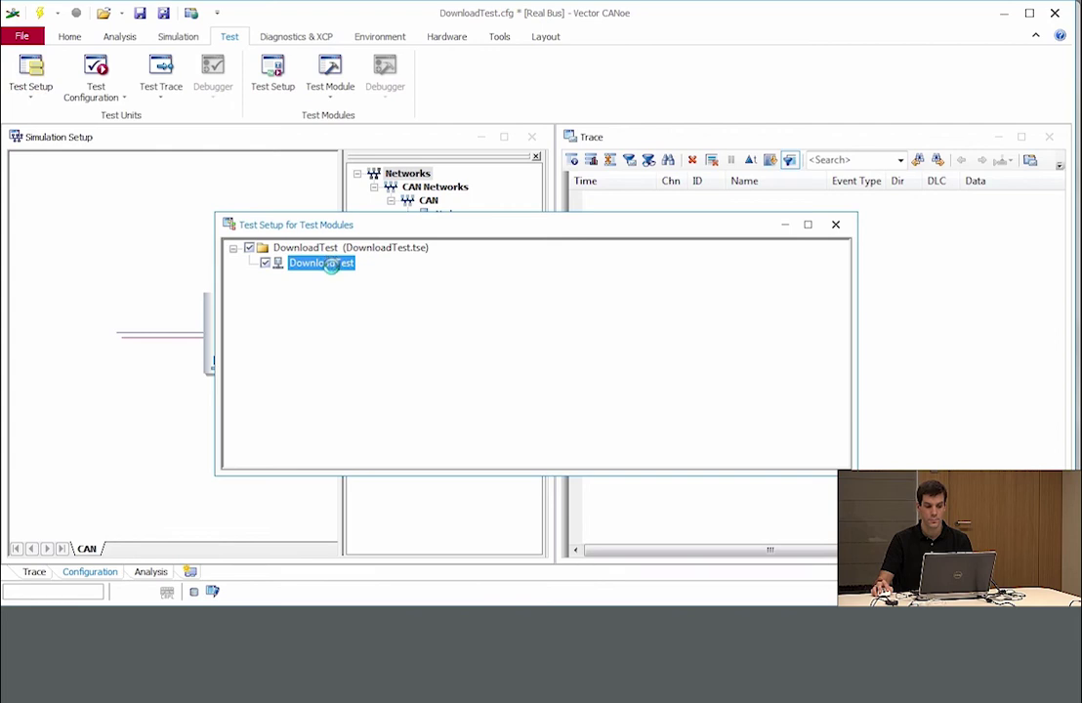
# Open the DownloadTest test module window, moved to the upper left and enlarged
pyautogui.doubleClick(325, 264)
pyautogui.moveTo(364, 377); pyautogui.dragTo(246, 166)
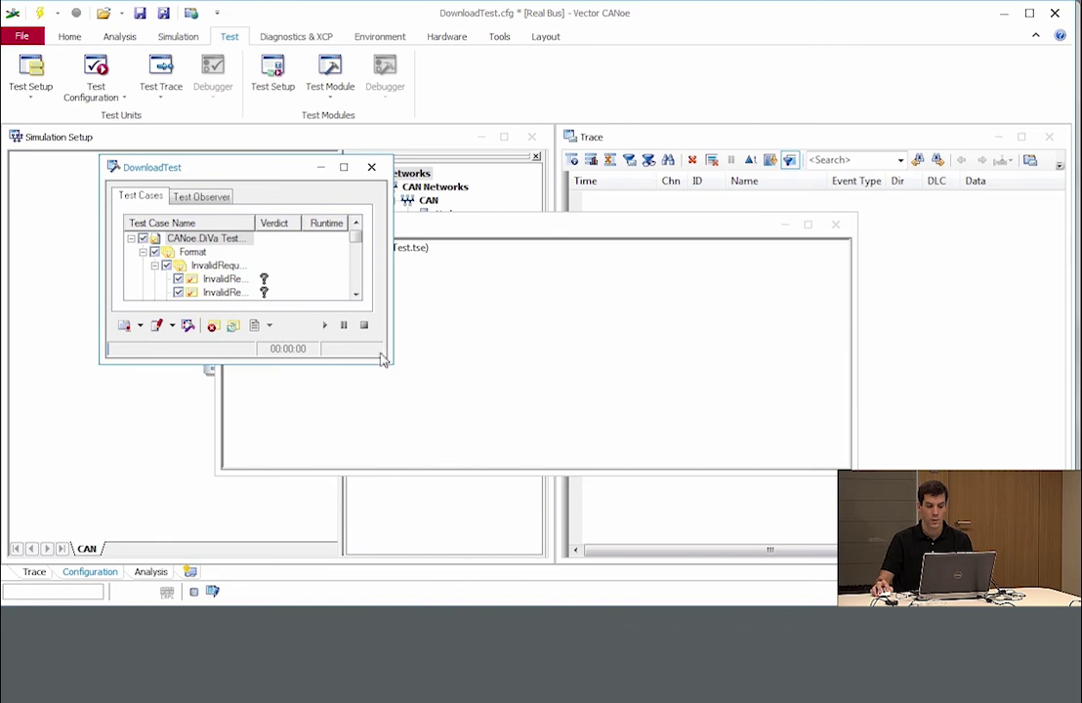
pyautogui.moveTo(383, 358); pyautogui.dragTo(822, 561)
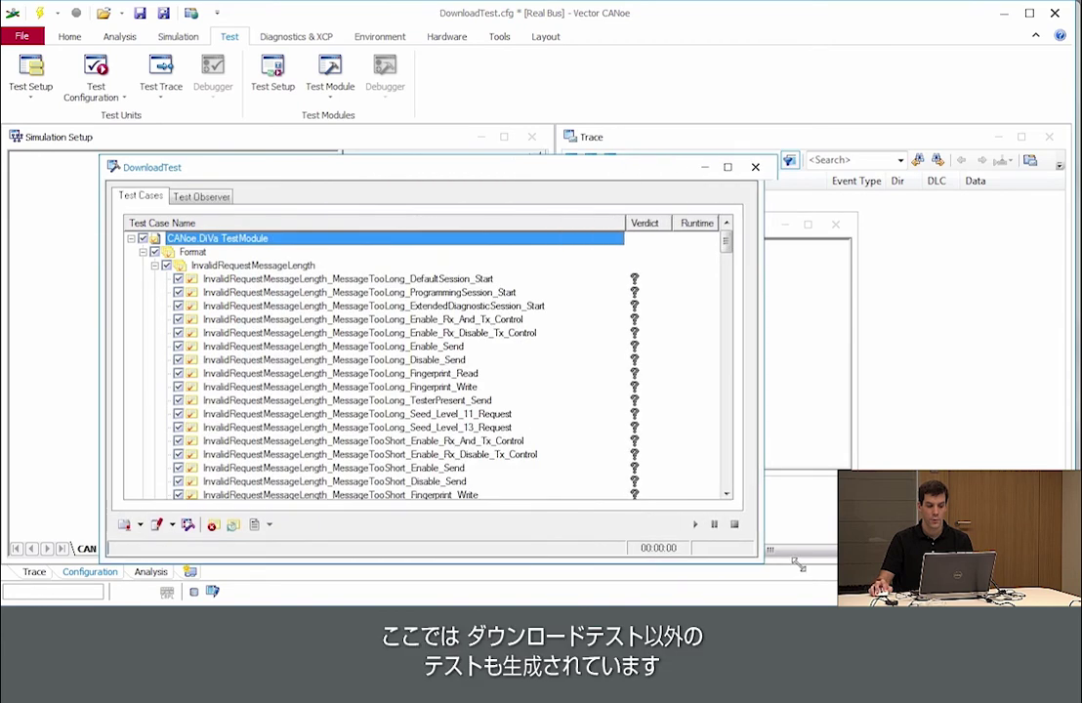
# Collapse Format, DataContent, Application, Session, General and FunctionalAddressing, and check the Download group
pyautogui.click(142, 252)
pyautogui.click(142, 266)
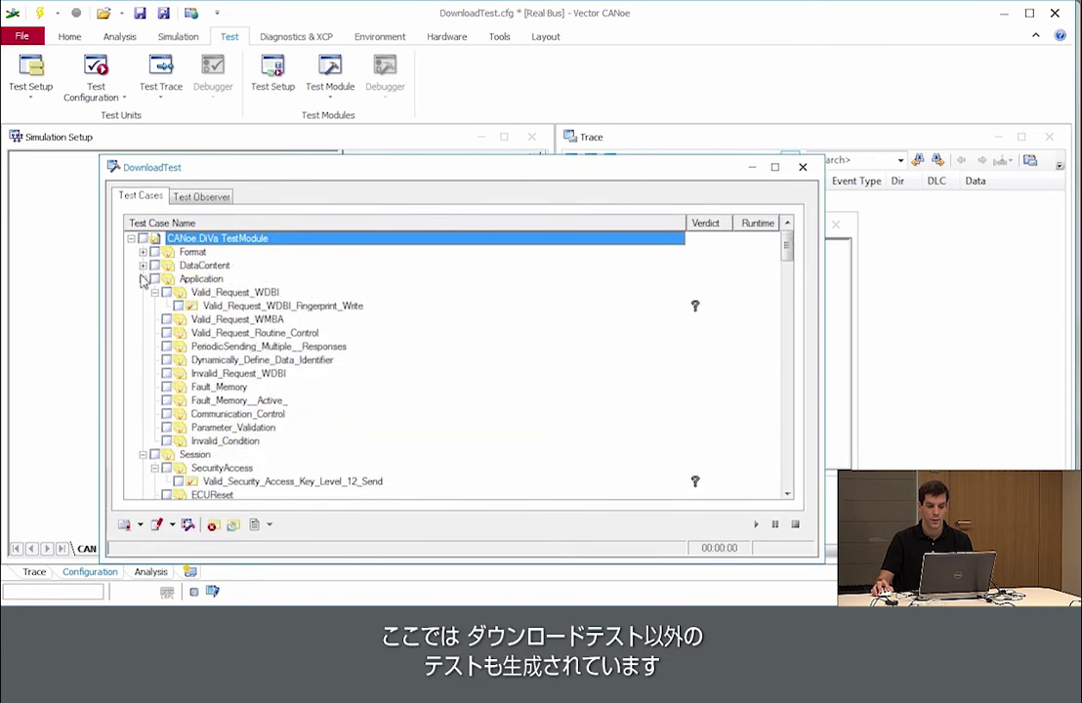
pyautogui.click(142, 279)
pyautogui.click(143, 291)
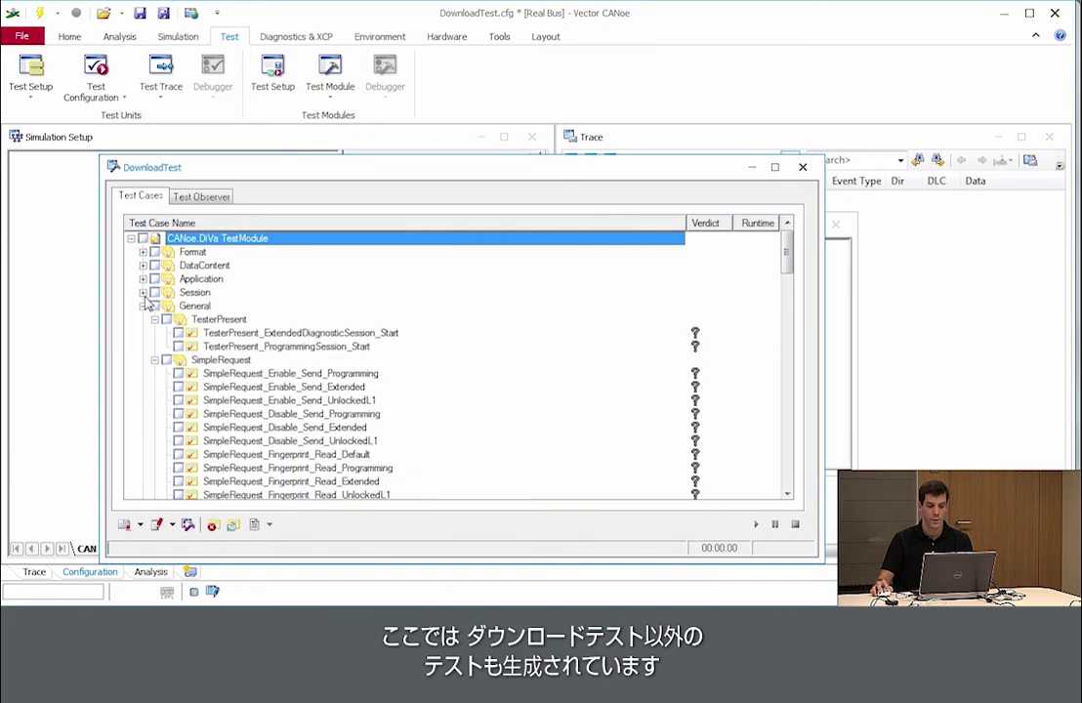
pyautogui.click(142, 305)
pyautogui.click(142, 319)
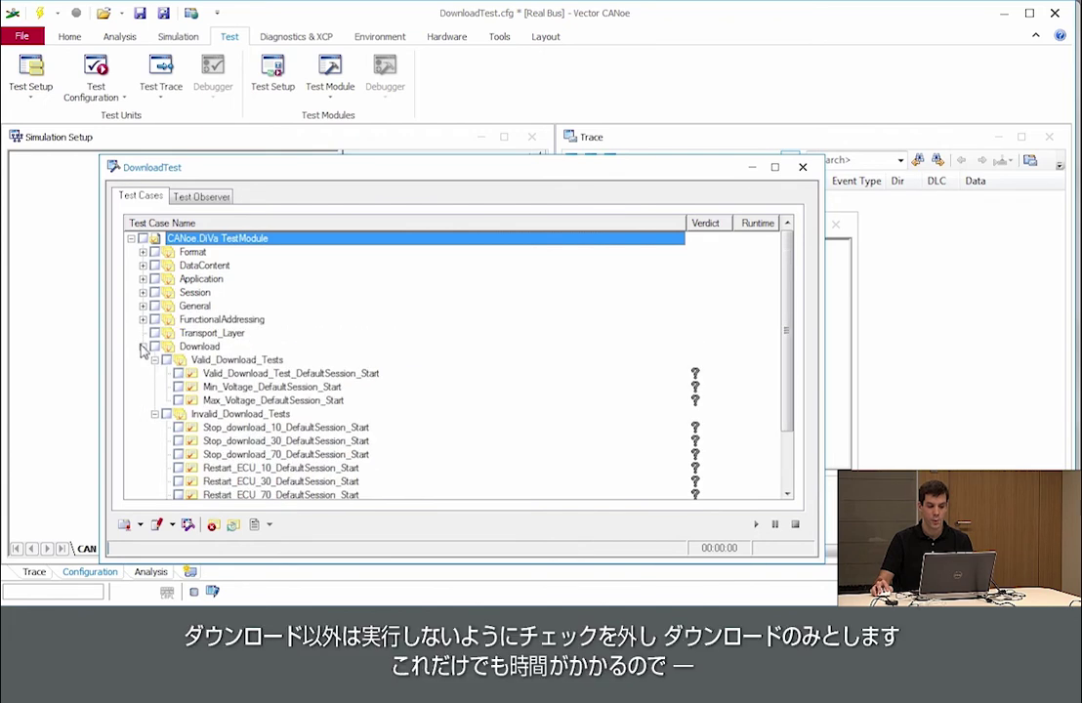
pyautogui.click(155, 347)
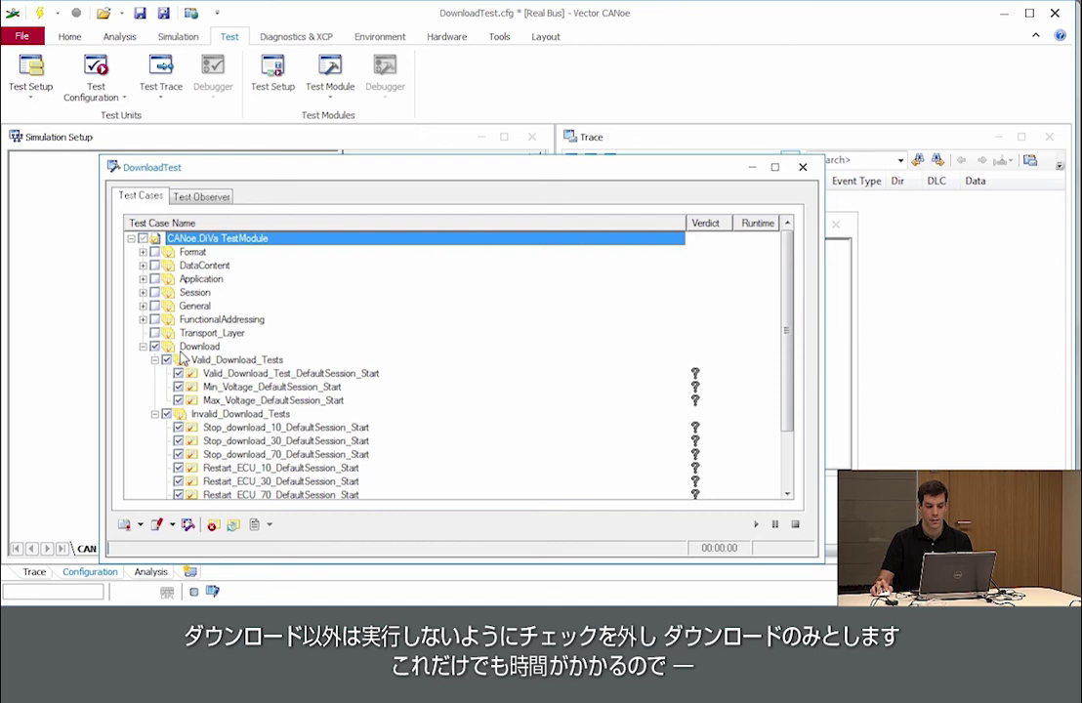
pyautogui.scroll(-1, 175, 359)
pyautogui.scroll(-1, 183, 363)
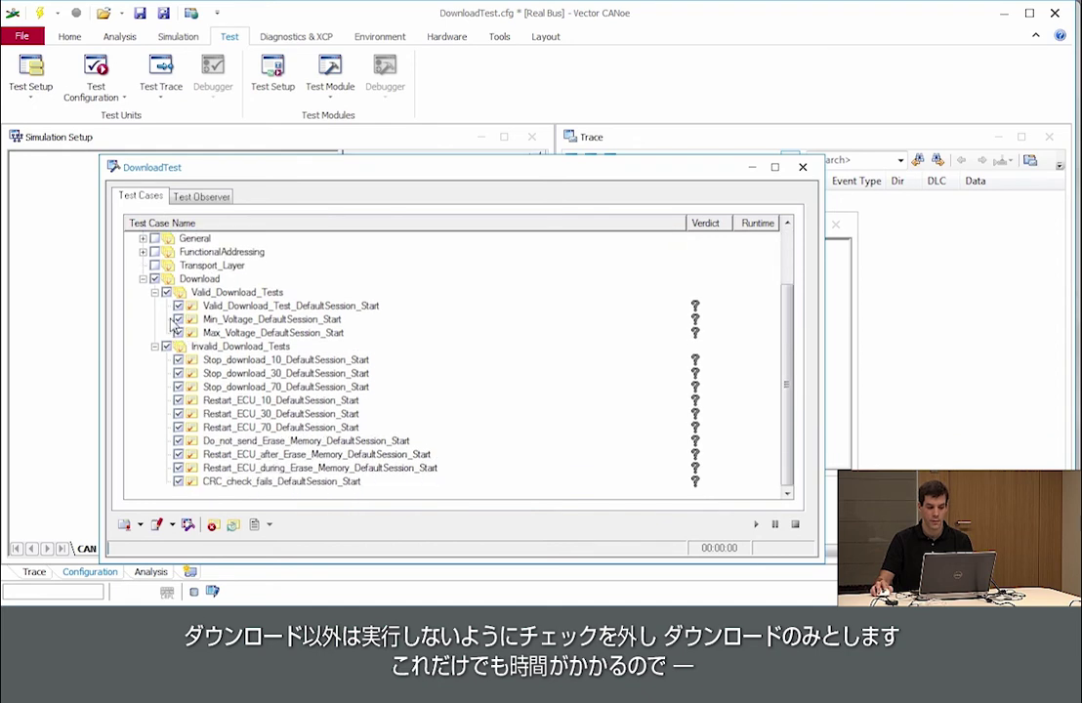
# Leave only Valid_Download_Test_DefaultSession_Start checked and start the measurement
pyautogui.click(154, 279)
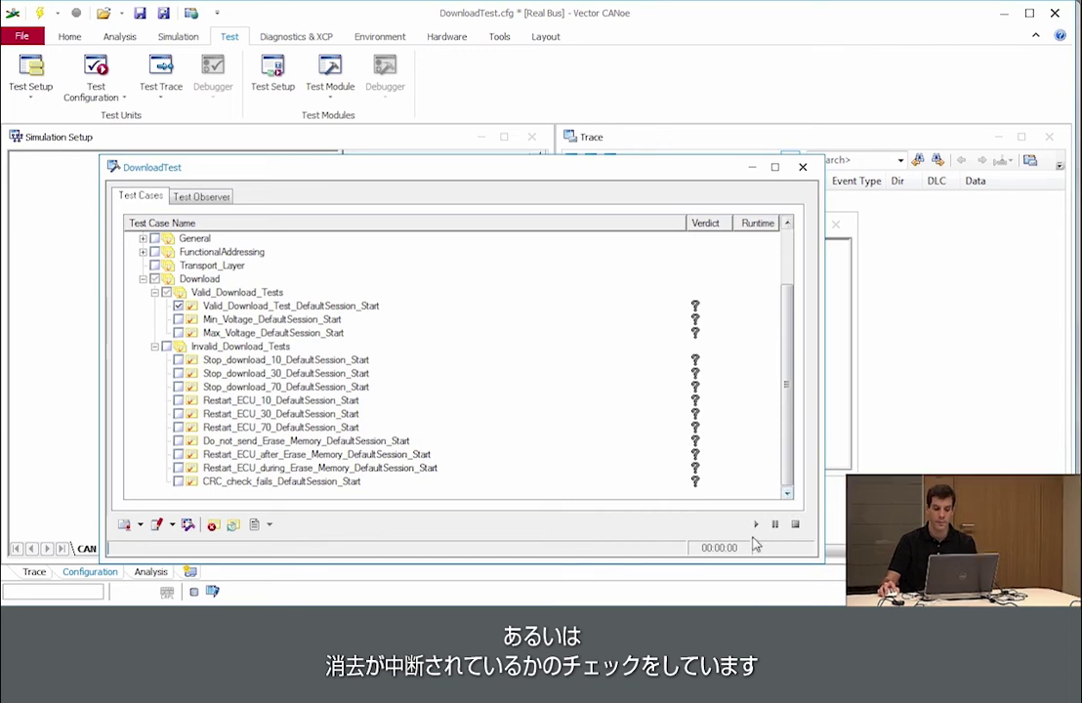
pyautogui.click(43, 14)
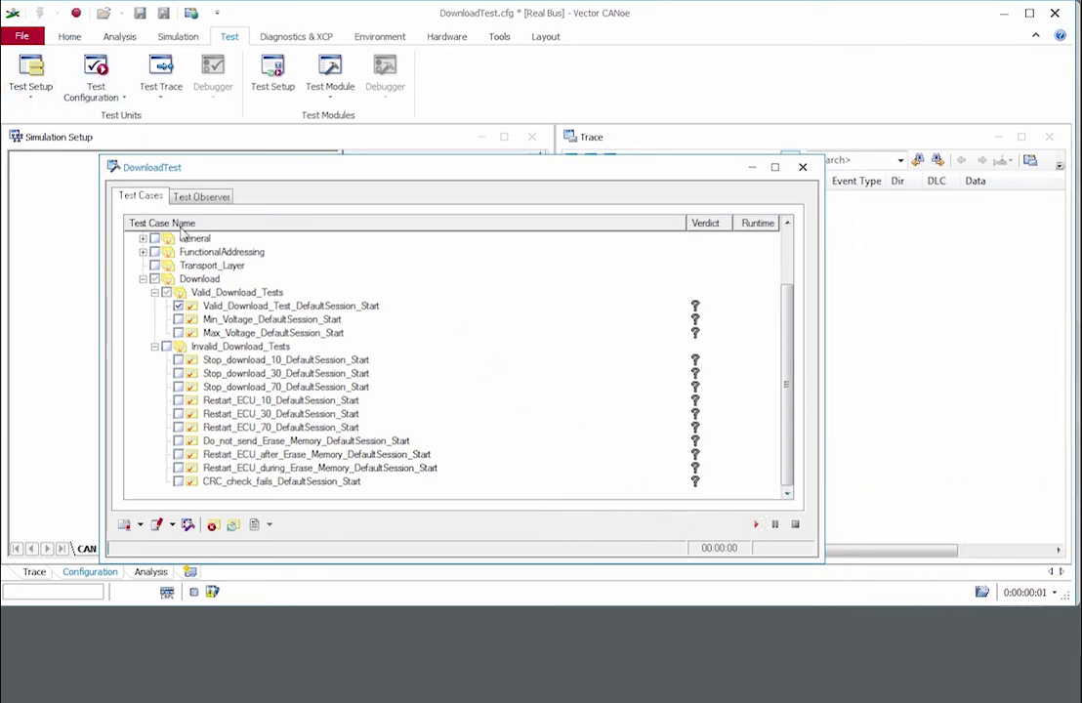
# Run Valid_Download_Test_DefaultSession_Start until it passes, then stop the measurement
pyautogui.click(755, 526)
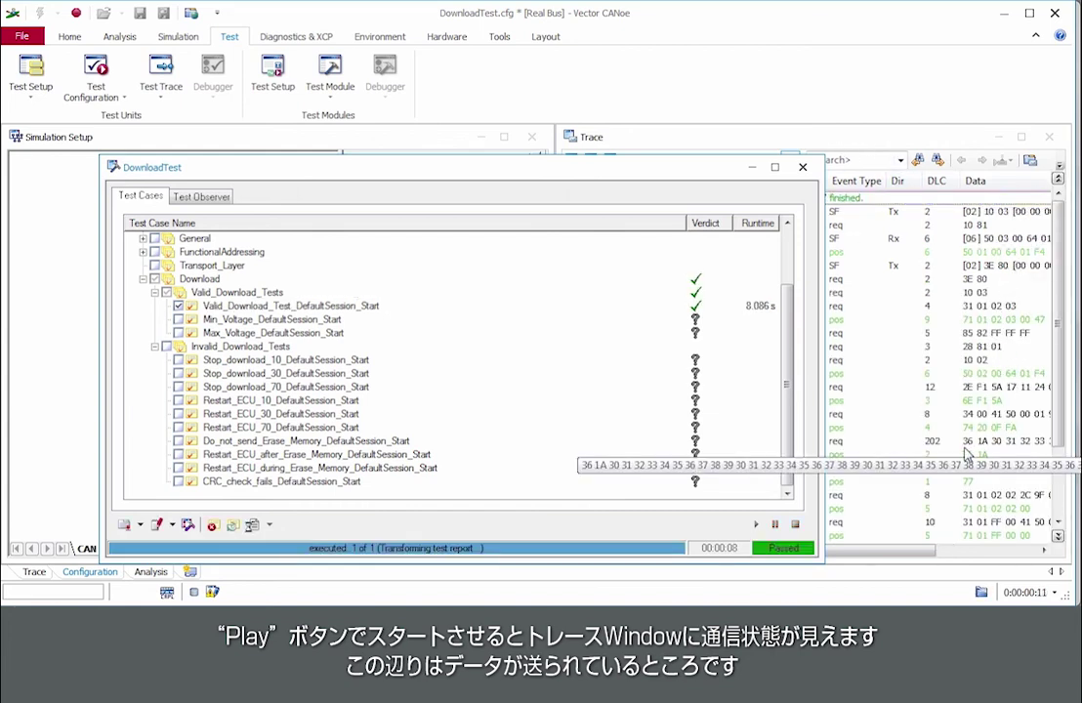
pyautogui.click(75, 14)
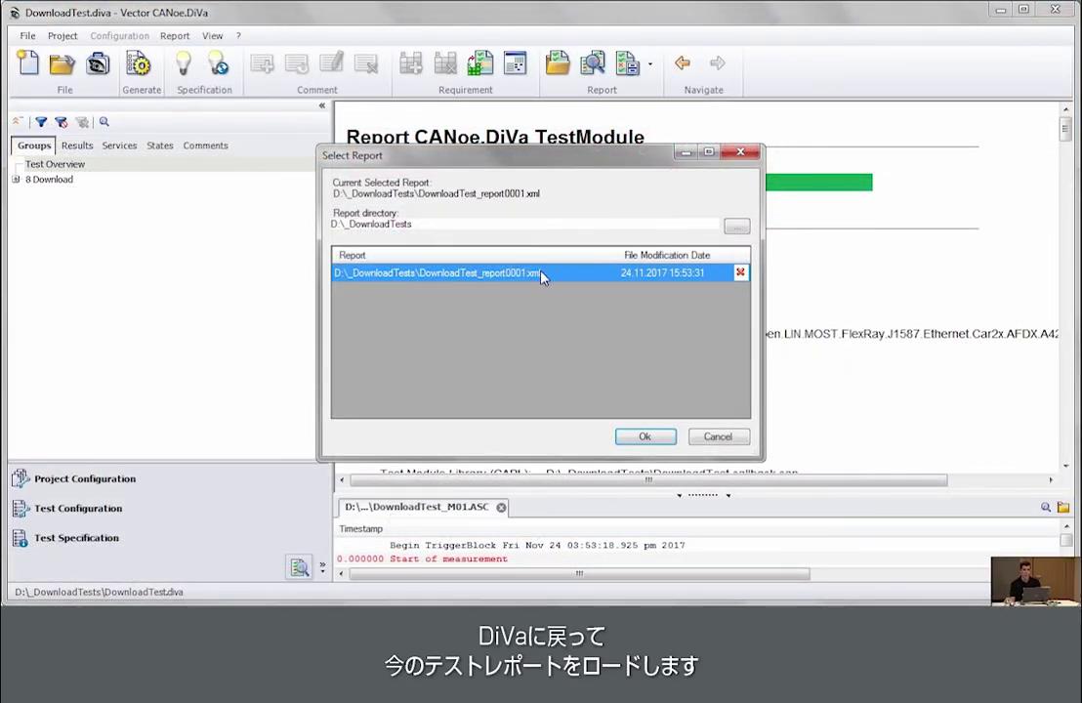
# Load DownloadTest_report0001.xml and open 8 Download > 8.1 Valid_Download_Tests > 8.1.1
pyautogui.click(647, 437)
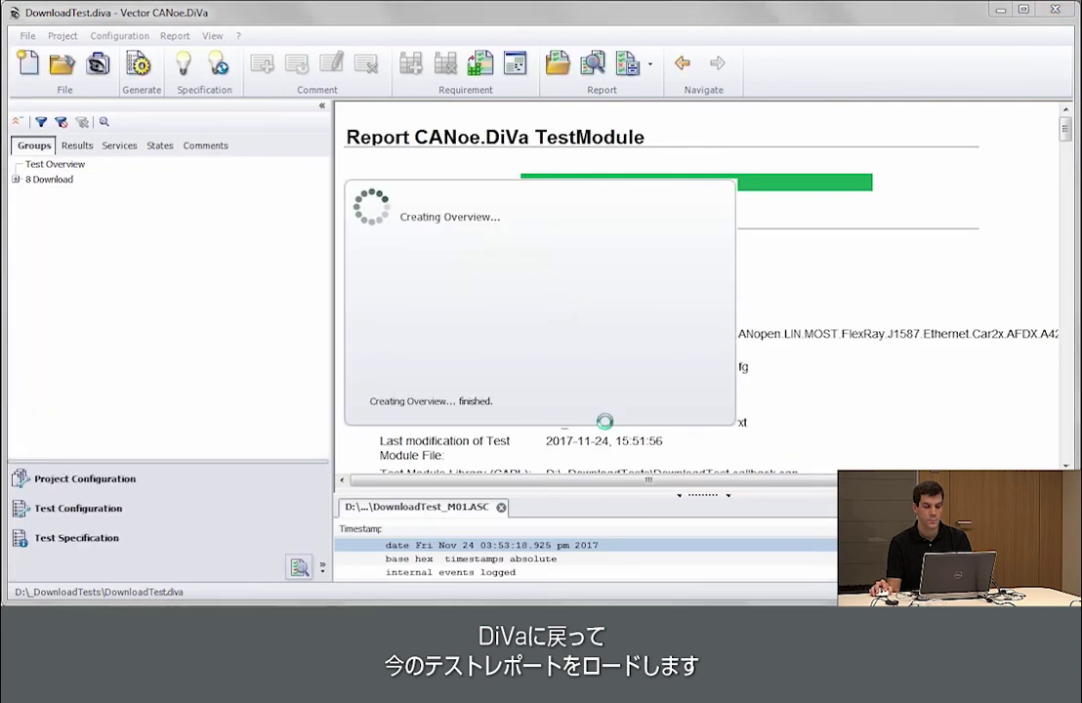
pyautogui.click(17, 180)
pyautogui.click(31, 195)
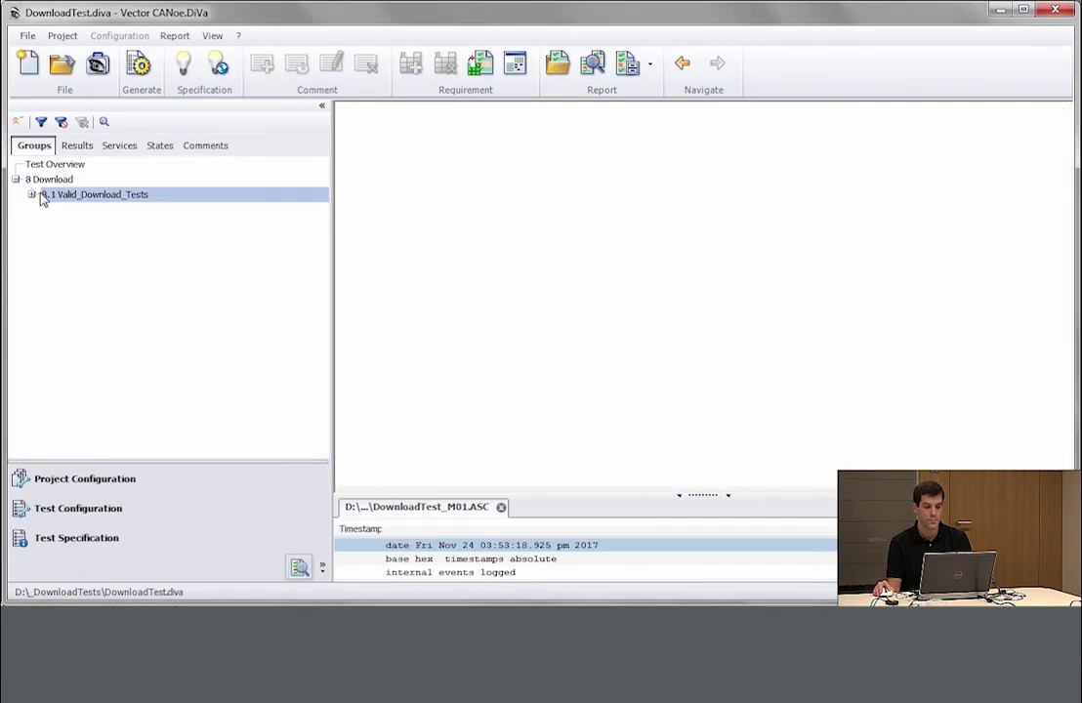
pyautogui.click(146, 210)
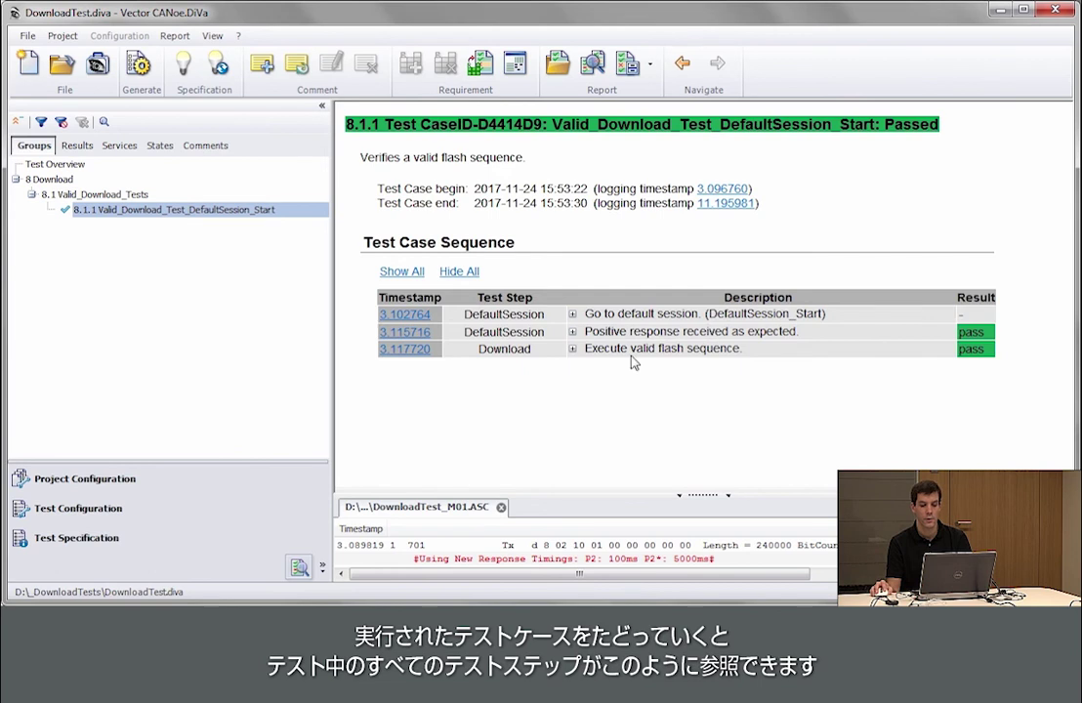
# Expand the Download step to show the ProgrammingSession_Start request and its positive response
pyautogui.click(504, 349)
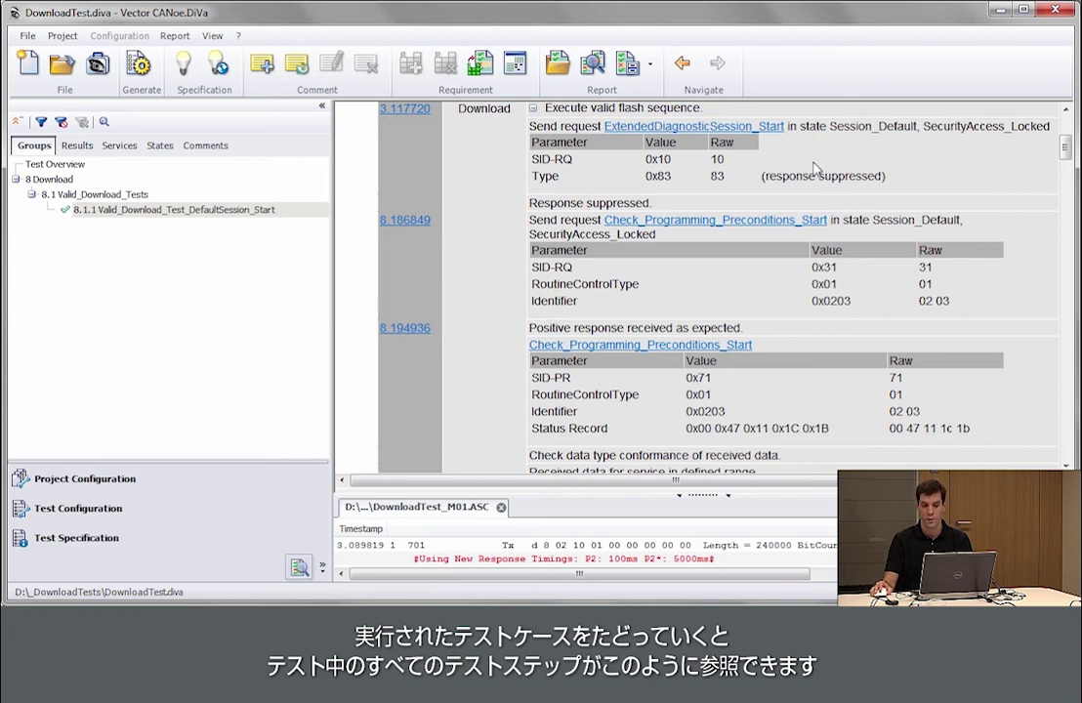
pyautogui.scroll(1, 784, 198)
pyautogui.scroll(-2, 828, 216)
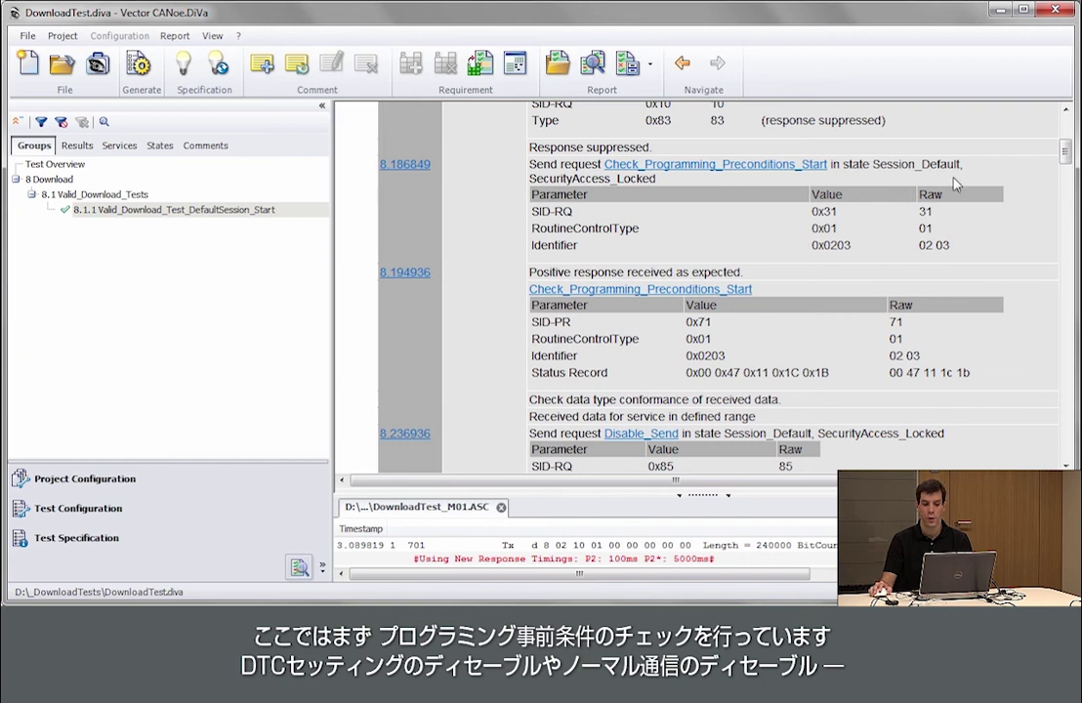
pyautogui.scroll(-3, 962, 186)
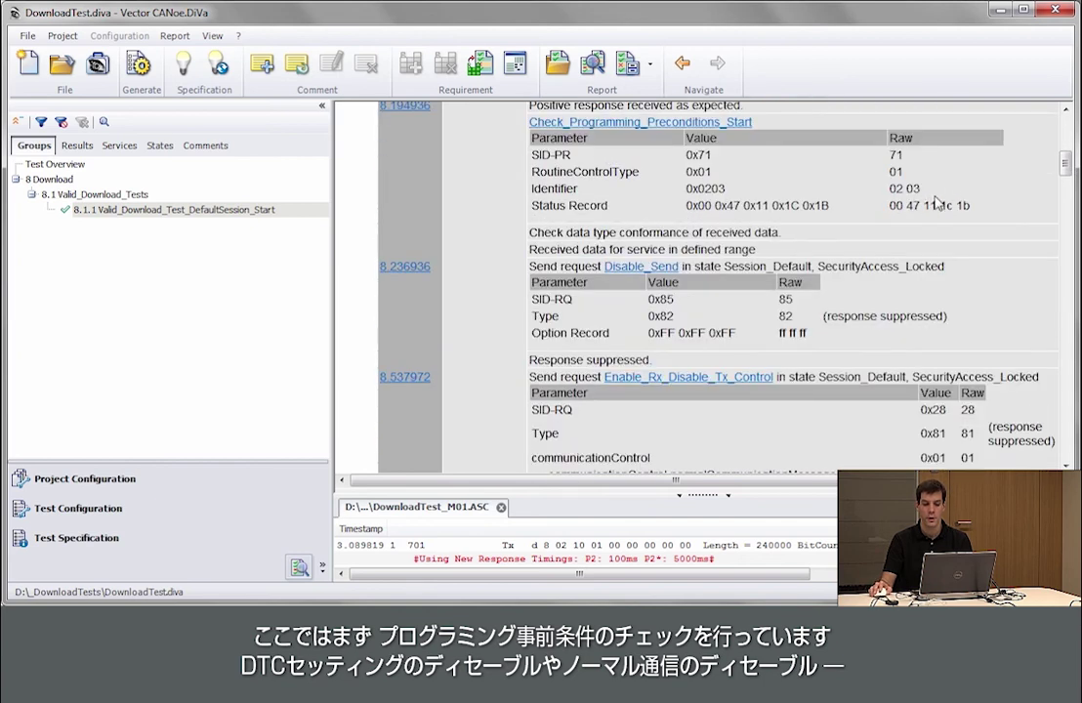
pyautogui.scroll(-2, 939, 210)
pyautogui.scroll(-2, 947, 193)
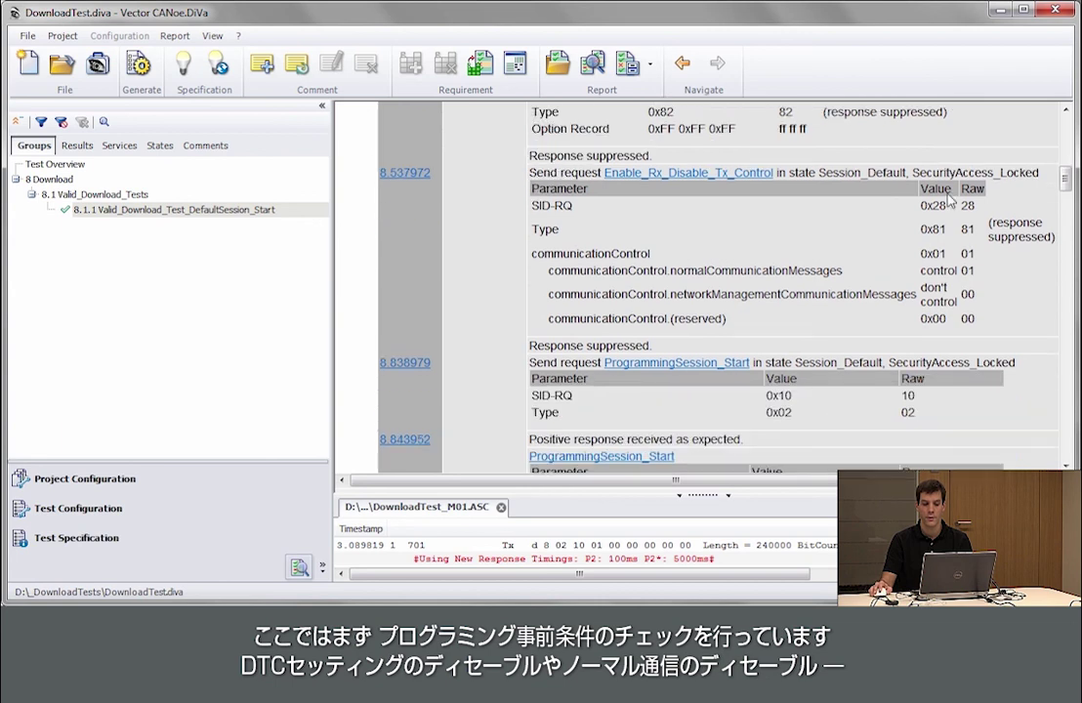
pyautogui.scroll(-2, 951, 202)
pyautogui.scroll(-3, 952, 210)
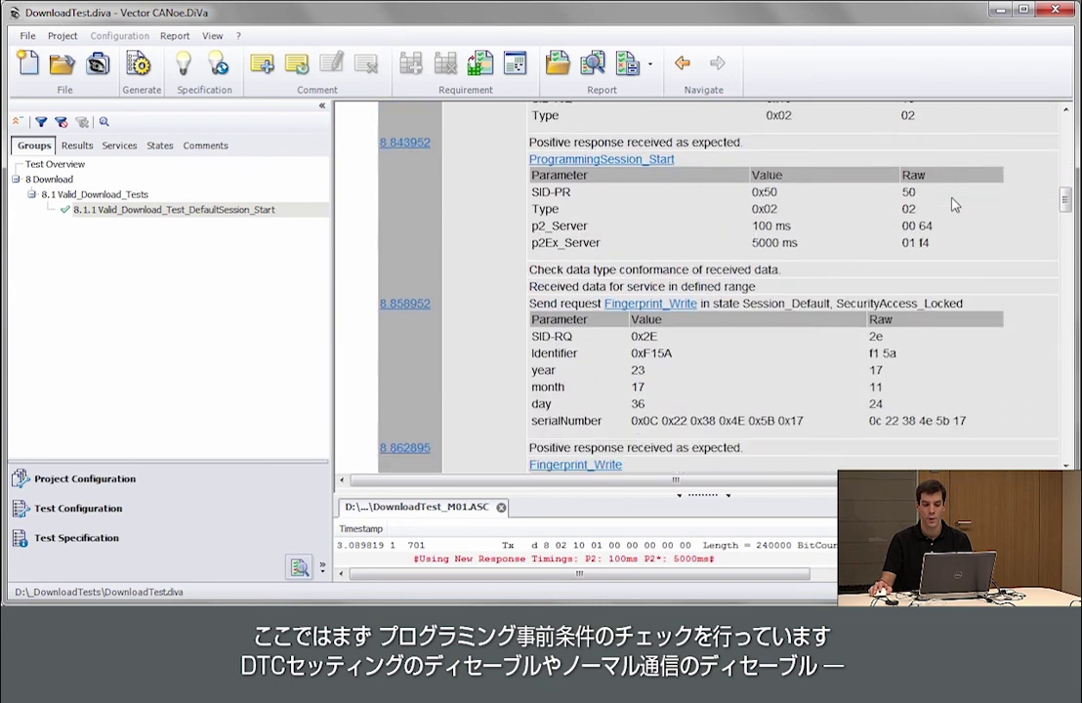
pyautogui.scroll(2, 946, 223)
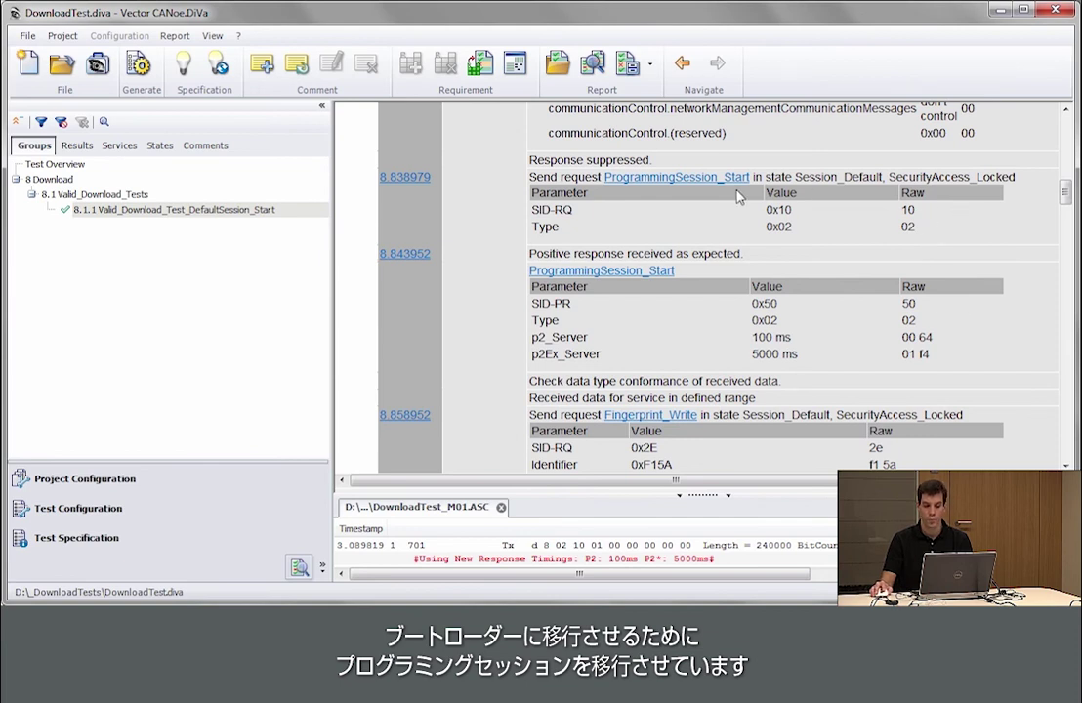
pyautogui.moveTo(932, 233); pyautogui.dragTo(466, 191)
pyautogui.scroll(-1, 857, 254)
pyautogui.scroll(-6, 857, 254)
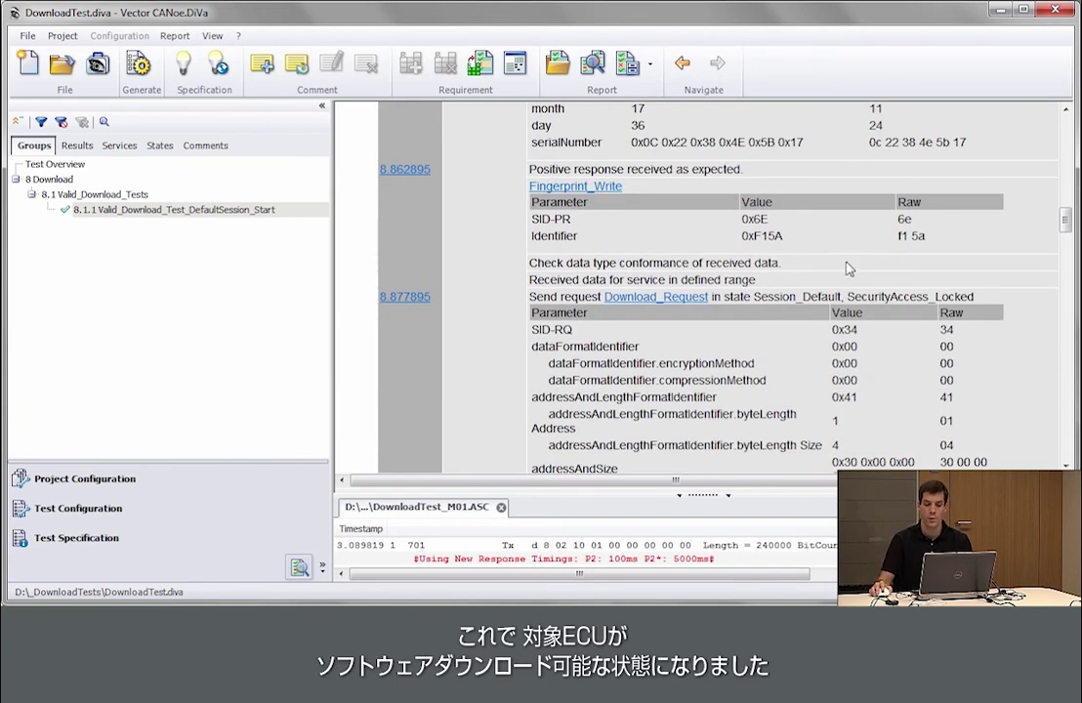
pyautogui.scroll(-1, 927, 284)
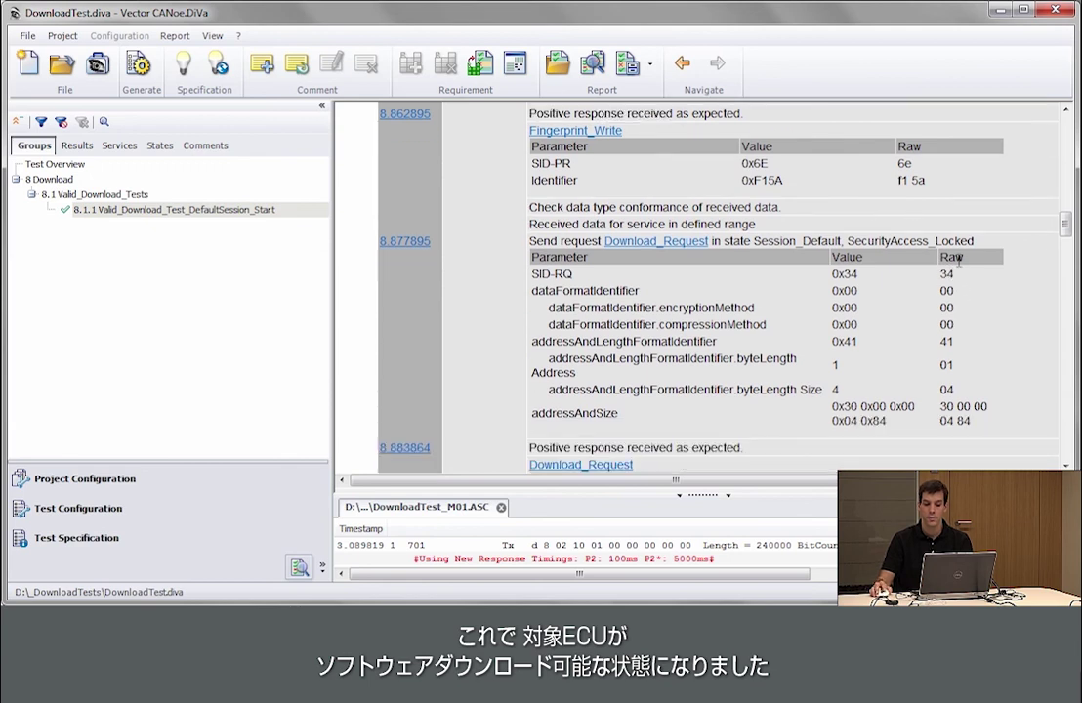
pyautogui.scroll(-6, 952, 257)
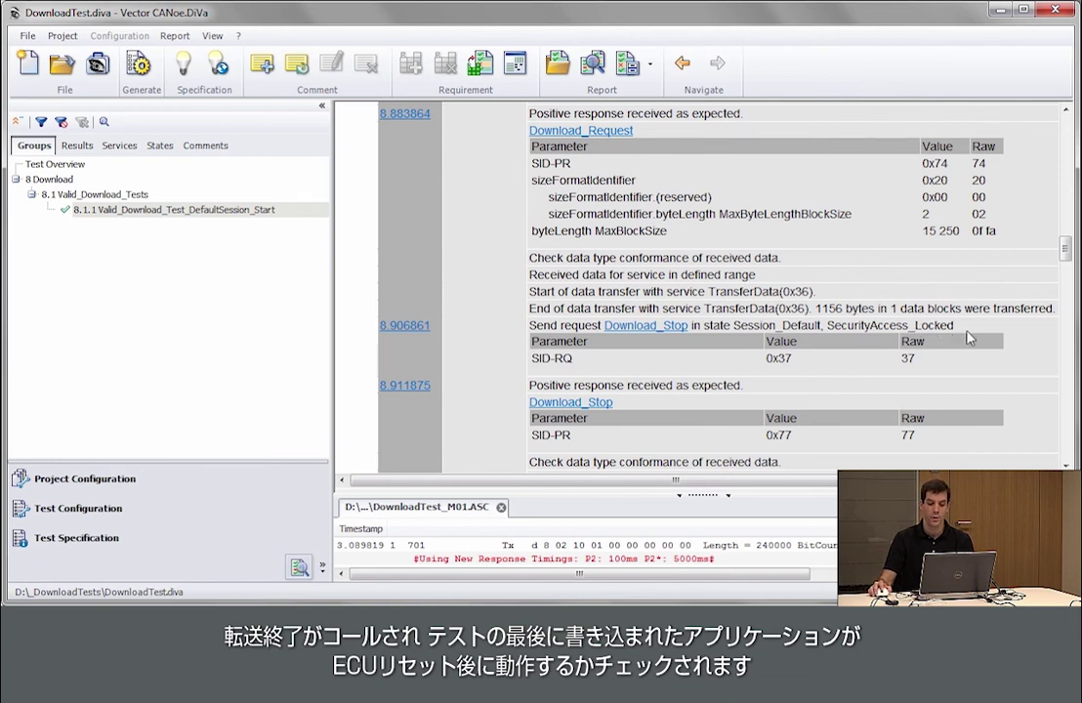
pyautogui.scroll(5, 969, 338)
pyautogui.scroll(4, 954, 371)
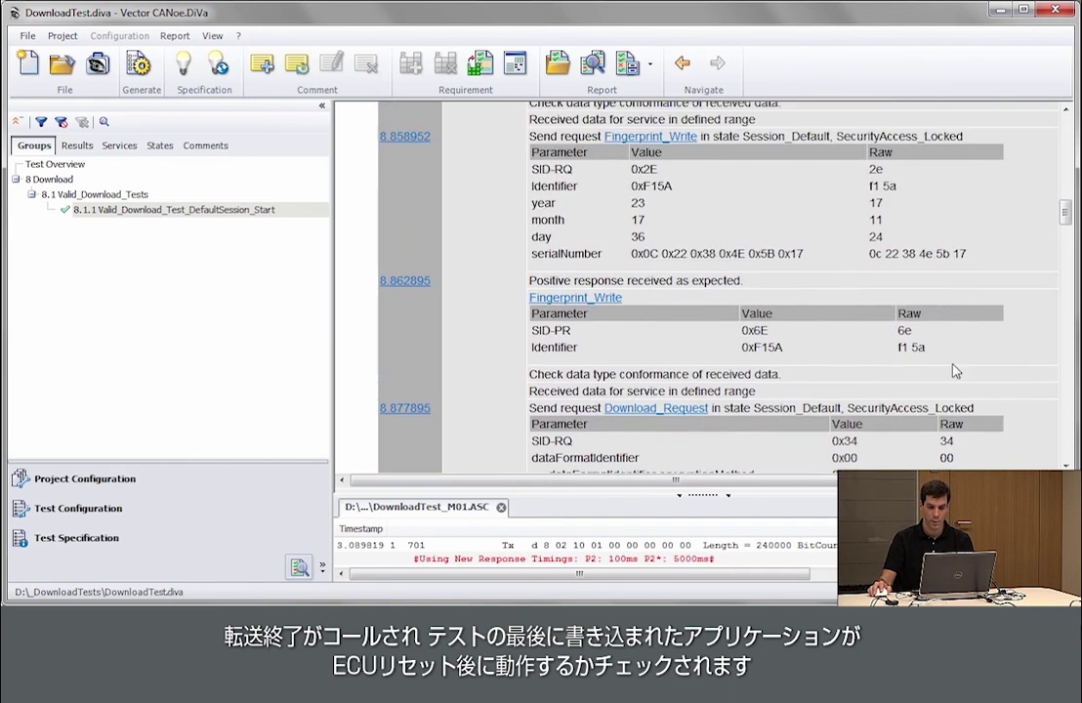
pyautogui.scroll(15, 952, 372)
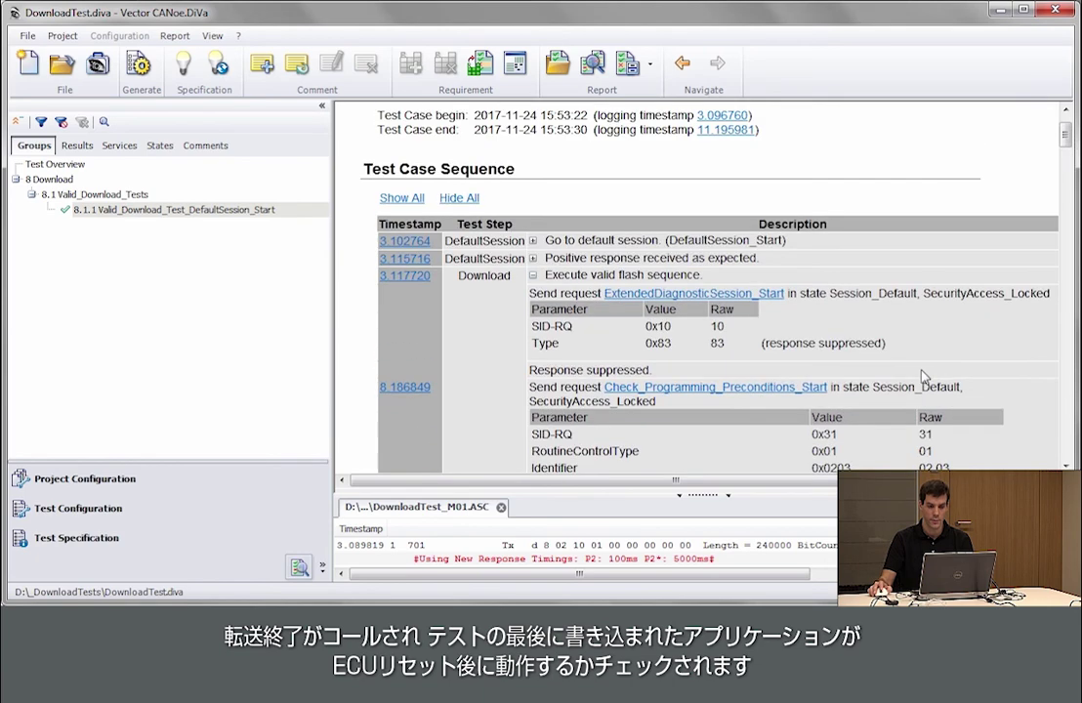
pyautogui.scroll(3, 924, 377)
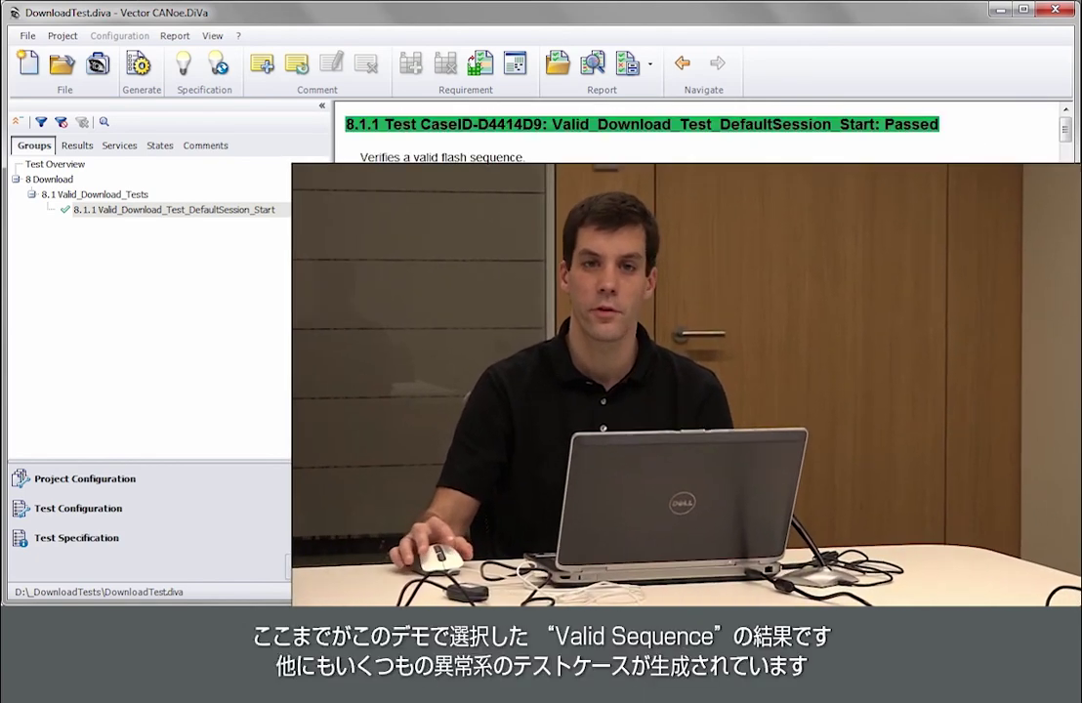